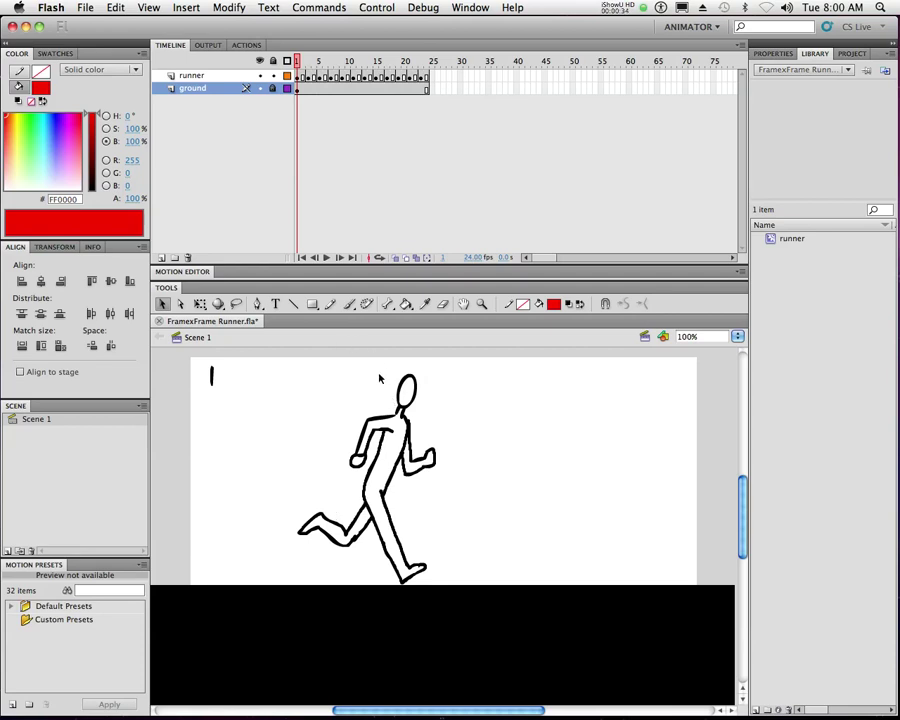
Remove the runner symbol from the Library with the trash icon.
left_click(770, 238)
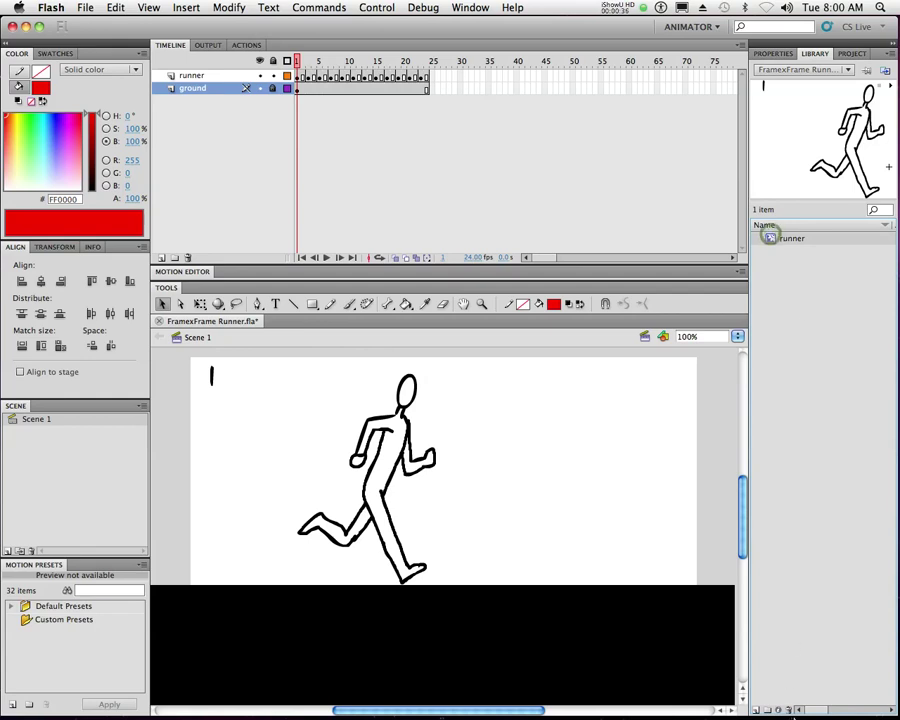
left_click(793, 710)
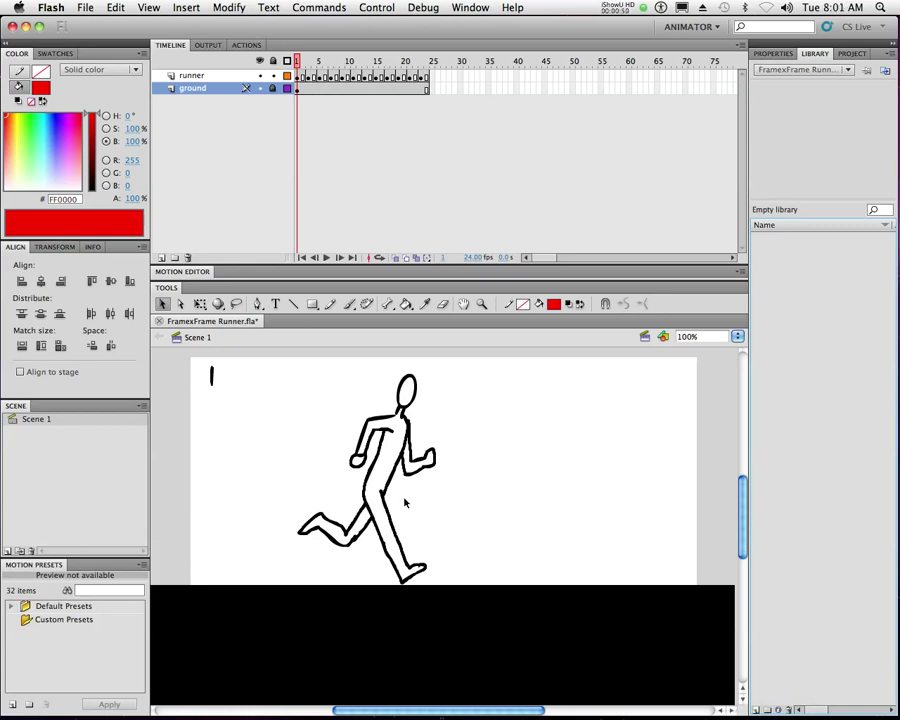
key("super+Return")
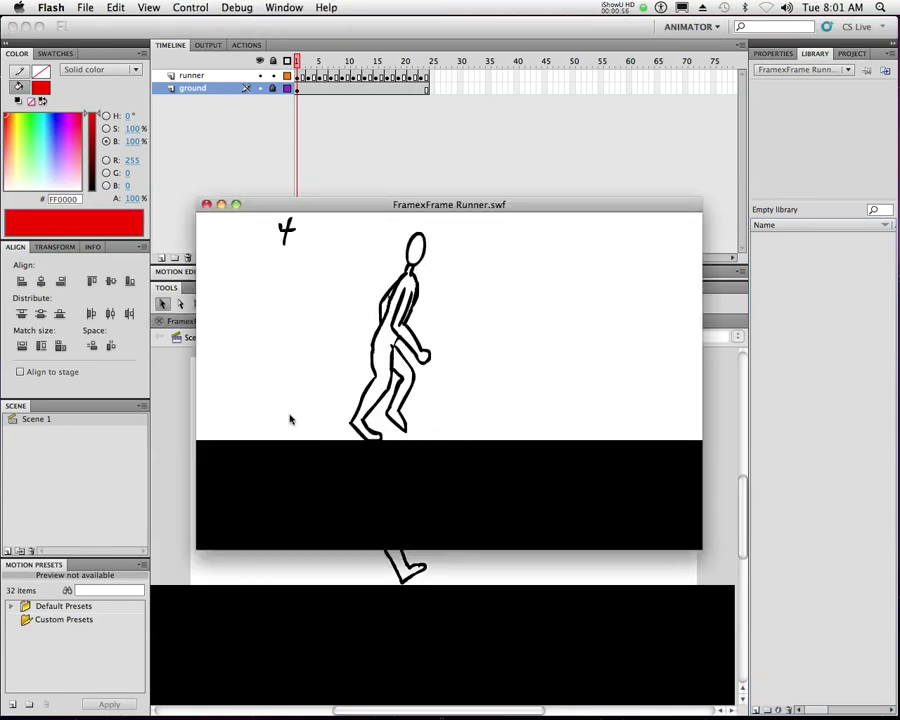
left_click(206, 206)
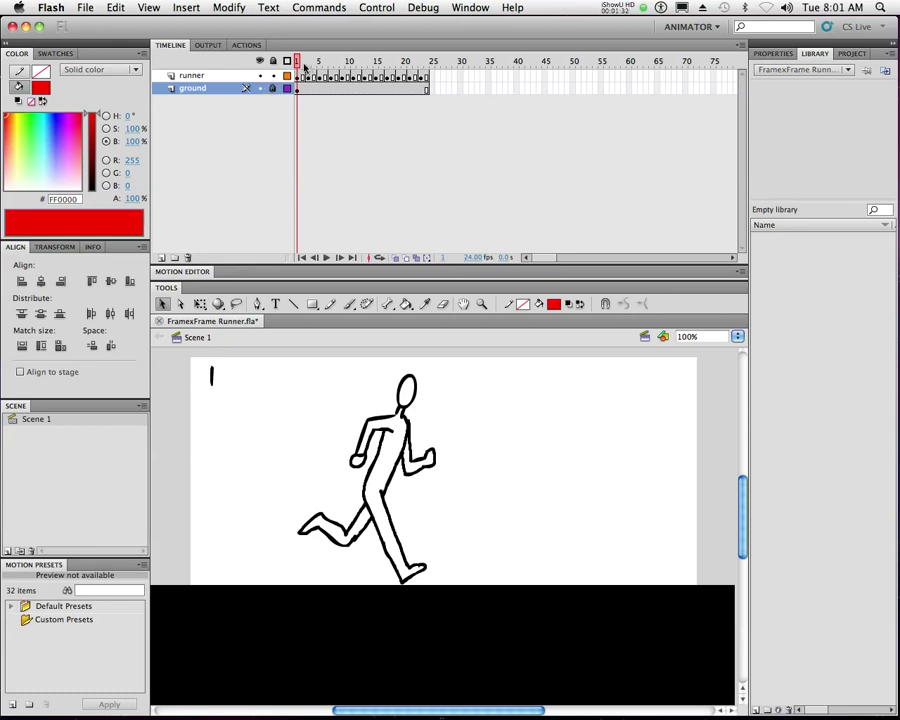
mouse_move(273, 352)
left_mouse_down()
mouse_move(552, 668)
mouse_move(554, 655)
left_mouse_up()
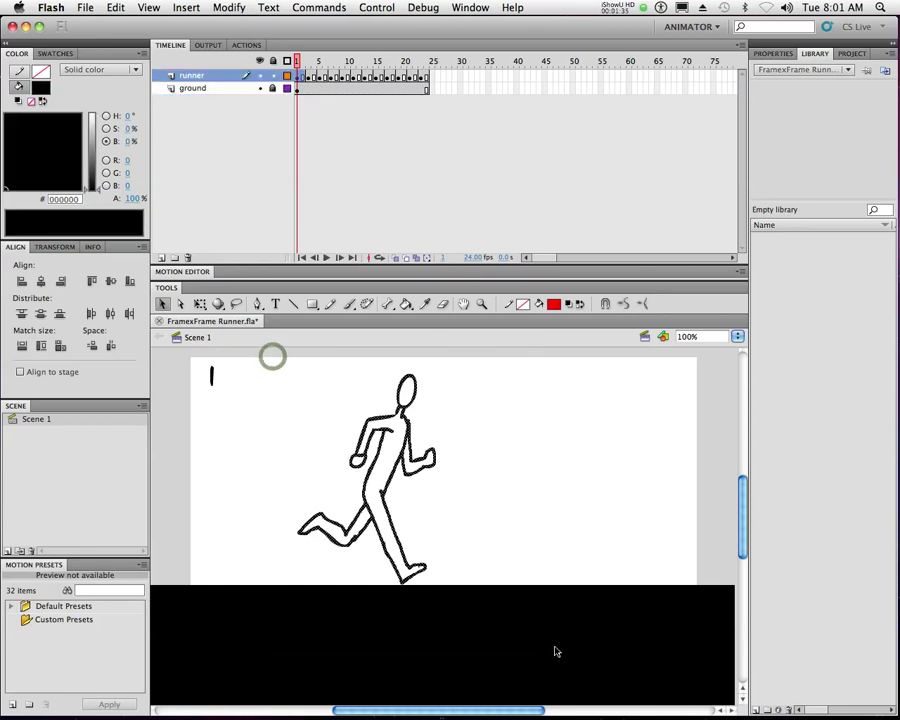
right_click(389, 473)
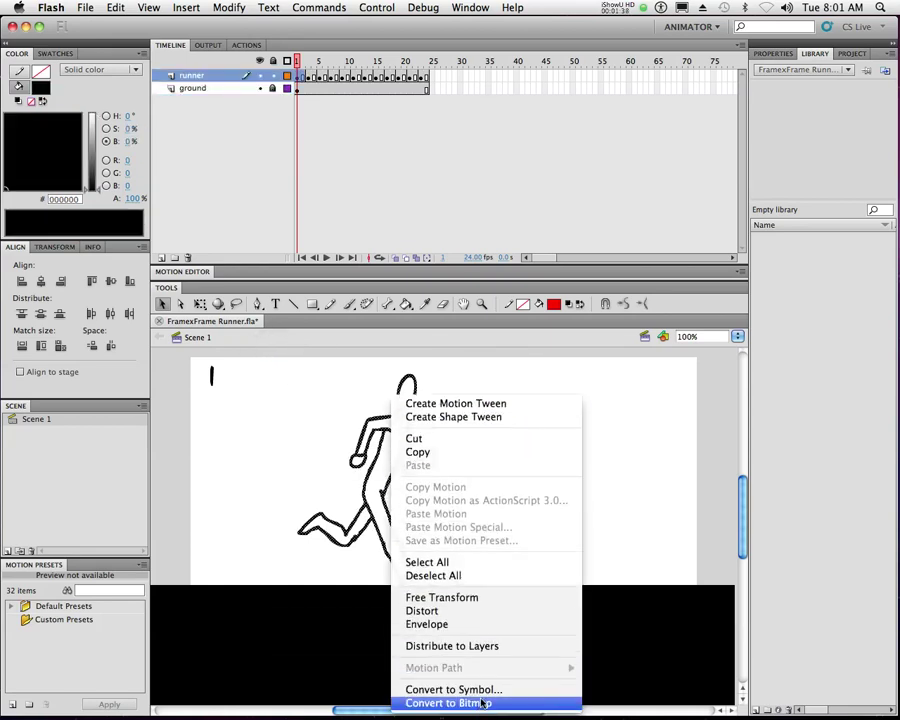
left_click(486, 690)
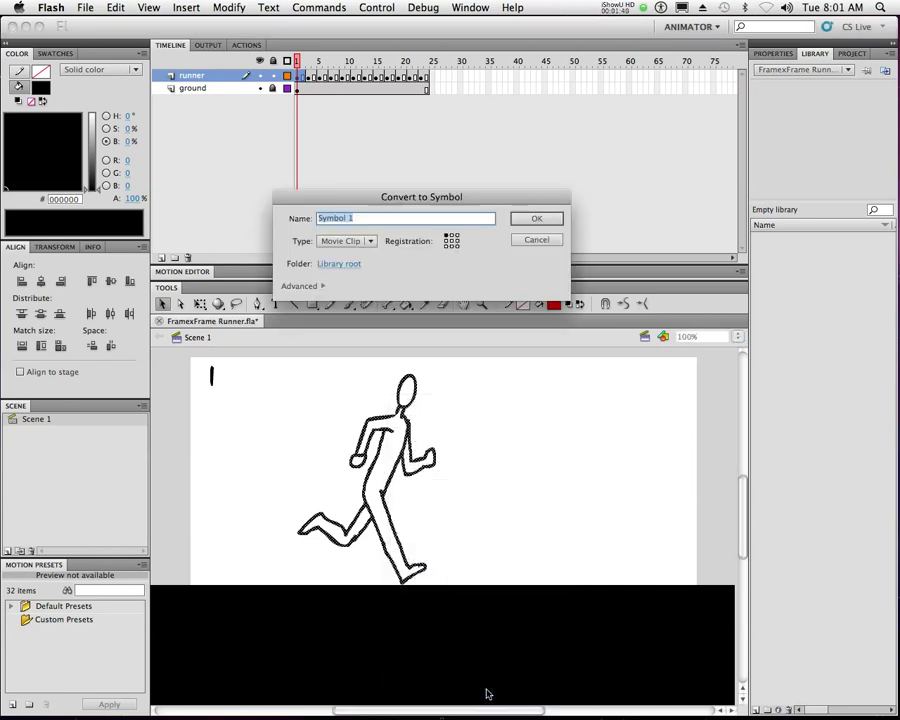
type("runner")
key("Return")
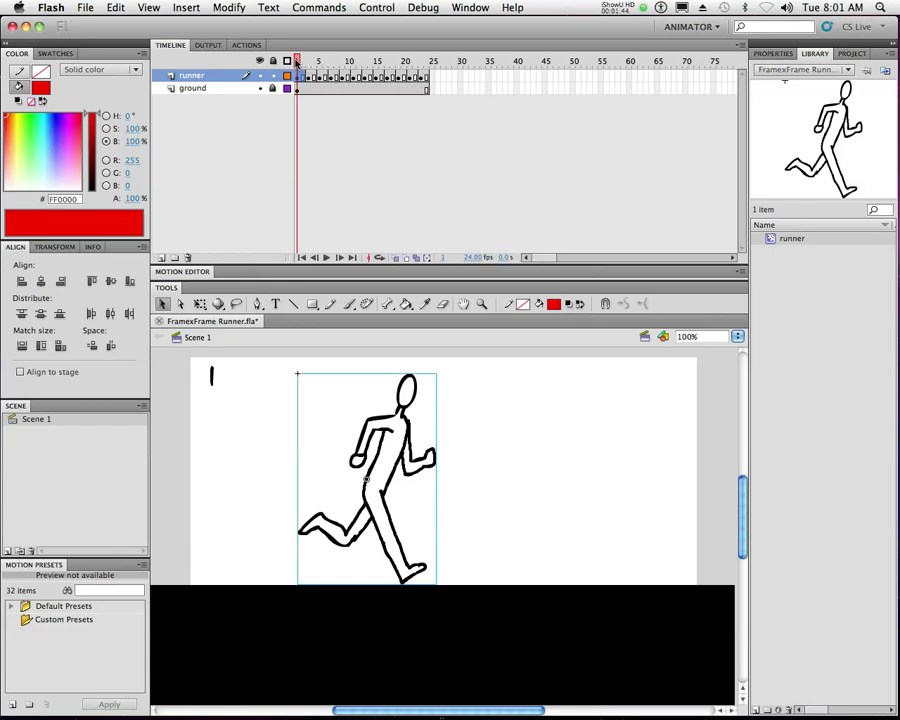
double_click(403, 410)
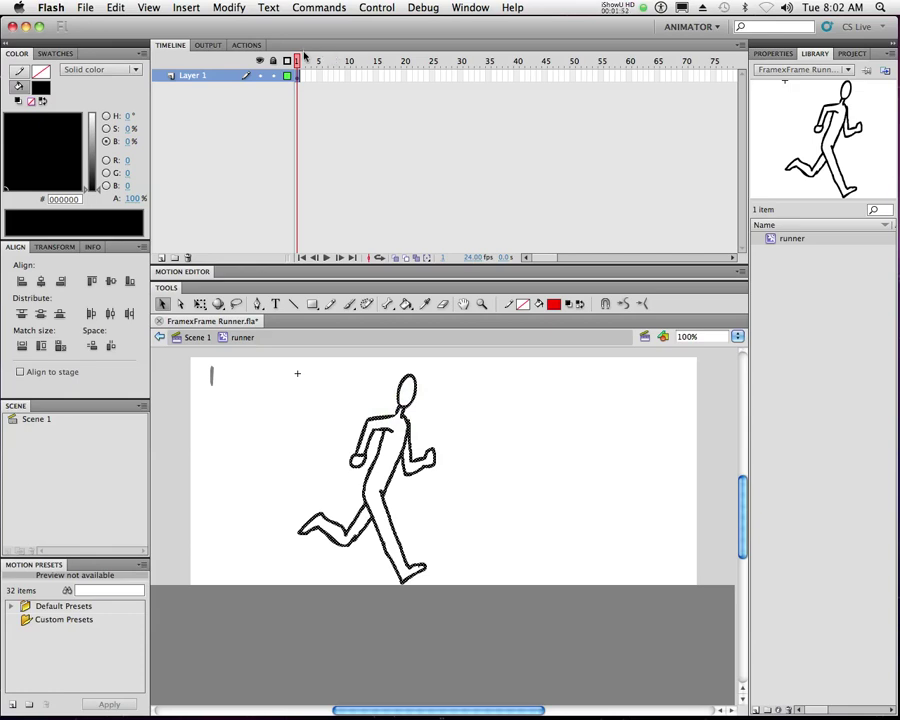
left_click(190, 337)
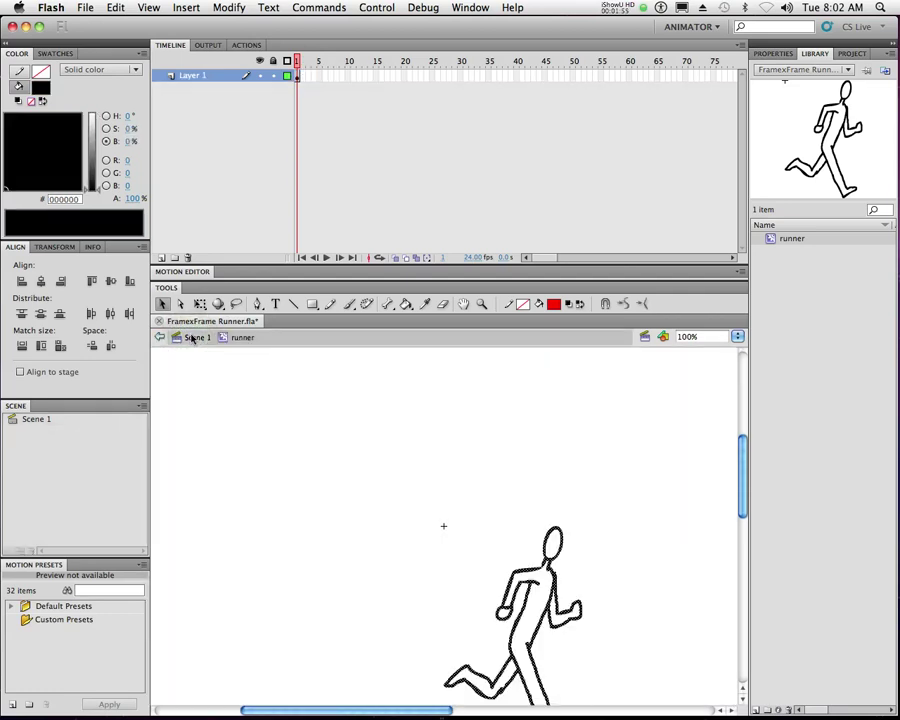
left_click(193, 338)
key("super+z")
key("super+z")
key("super+z")
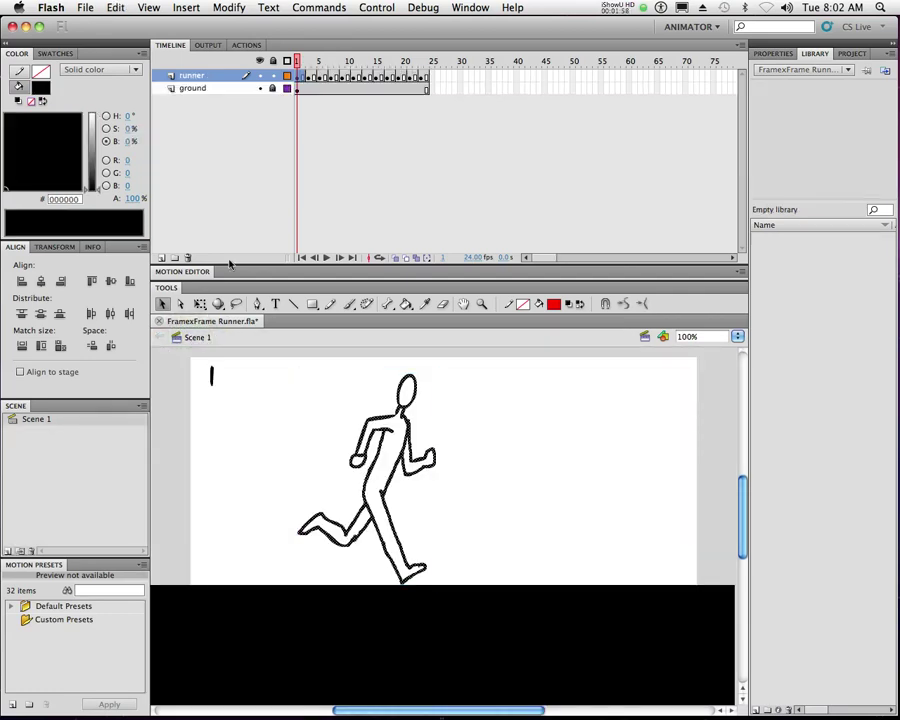
Create an empty Movie Clip symbol named 'runner' and return to Scene 1.
mouse_move(297, 60)
left_mouse_down()
mouse_move(409, 63)
mouse_move(297, 60)
mouse_move(308, 59)
left_mouse_up()
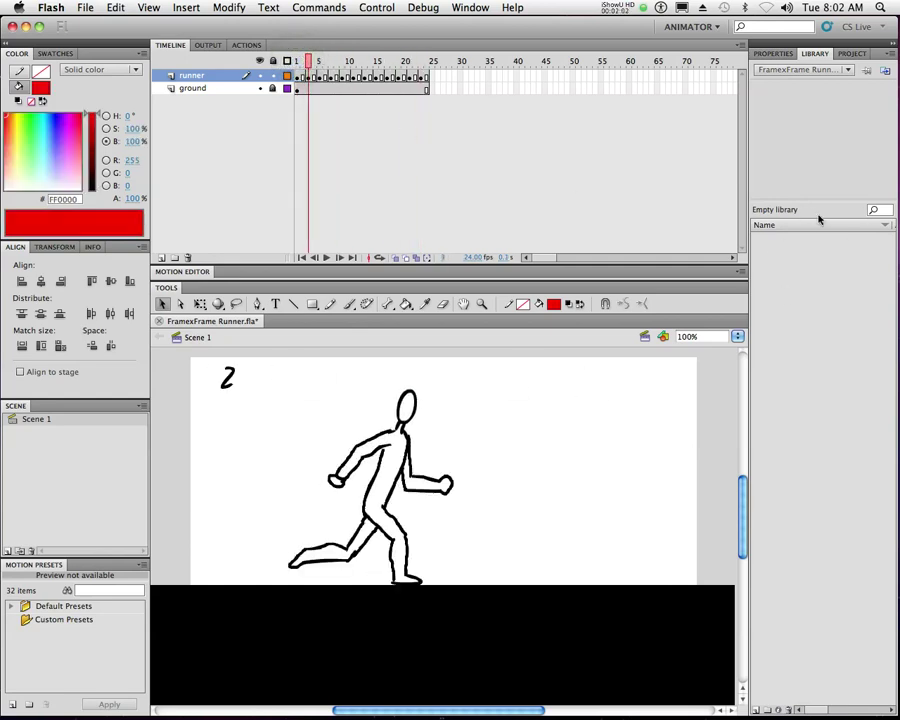
left_click_drag(305, 62, 297, 60)
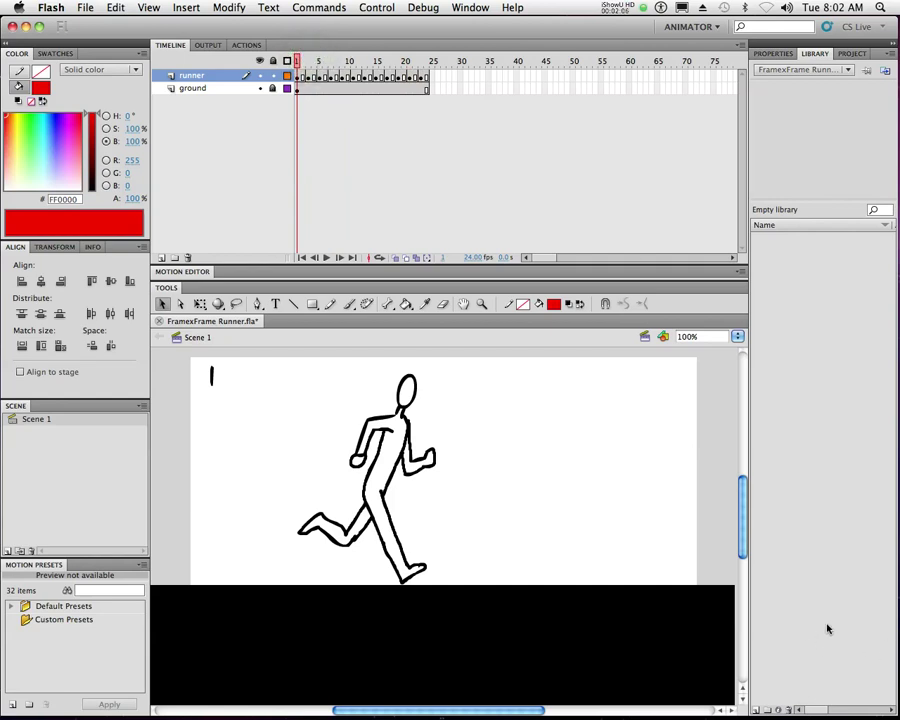
left_click(757, 710)
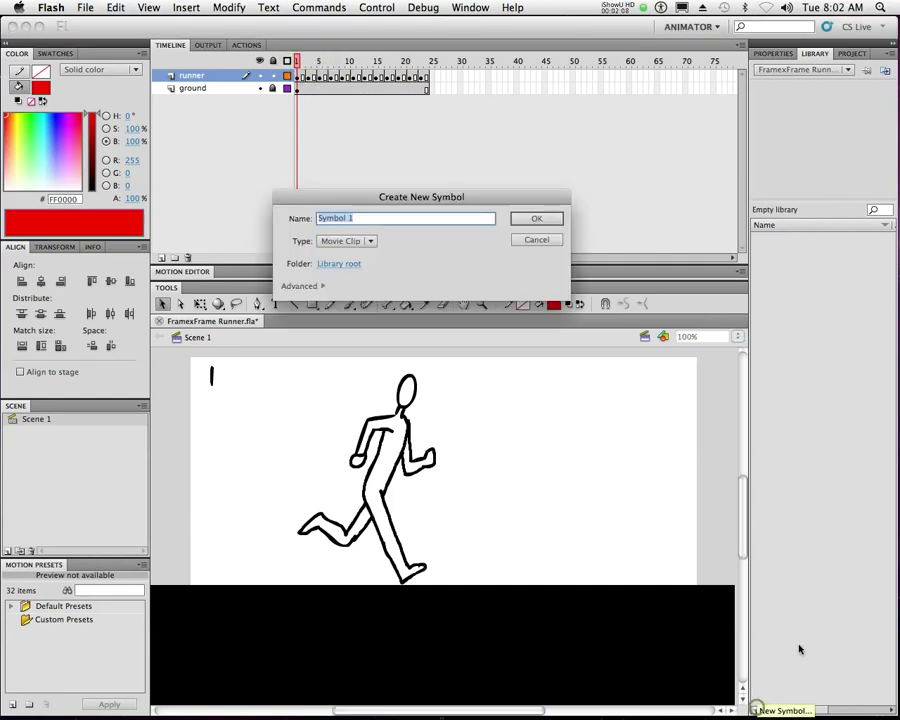
type("runner")
key("Return")
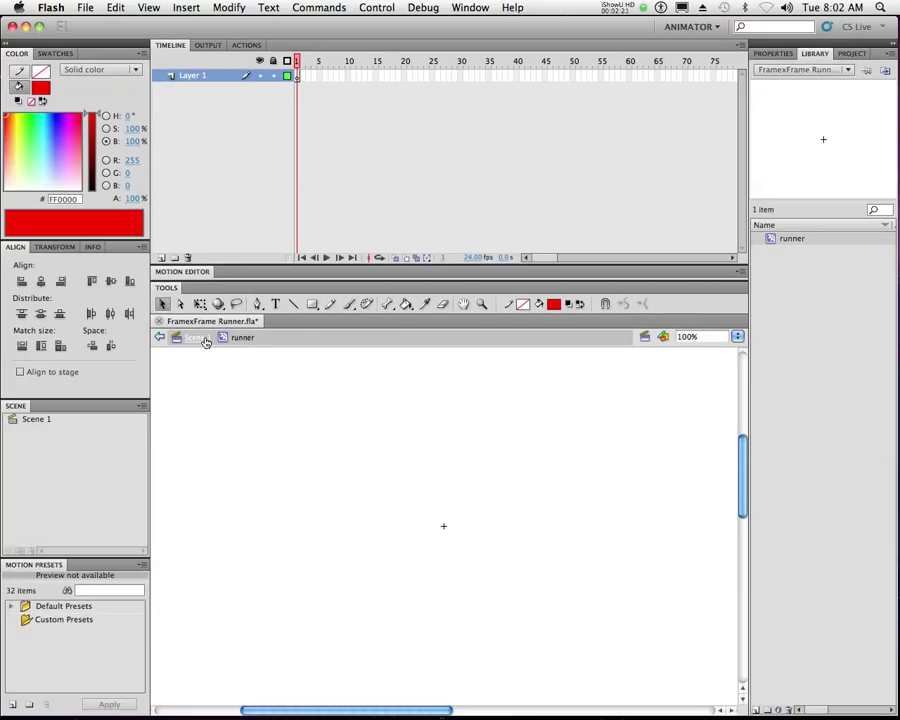
left_click(200, 340)
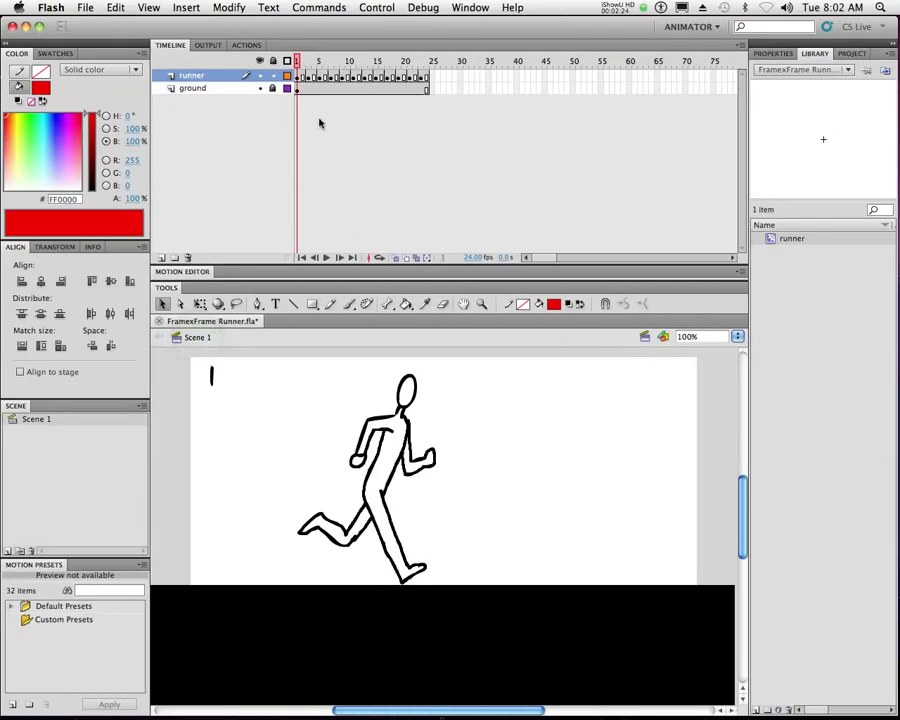
Copy frames 1–24 of the runner layer.
left_click_drag(297, 80, 427, 80)
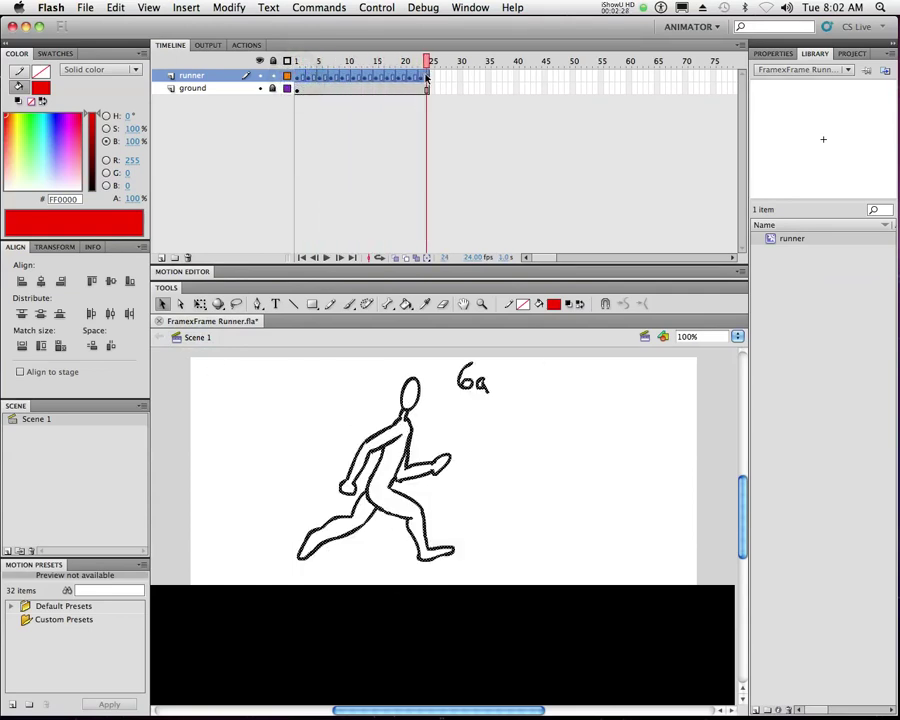
right_click(355, 76)
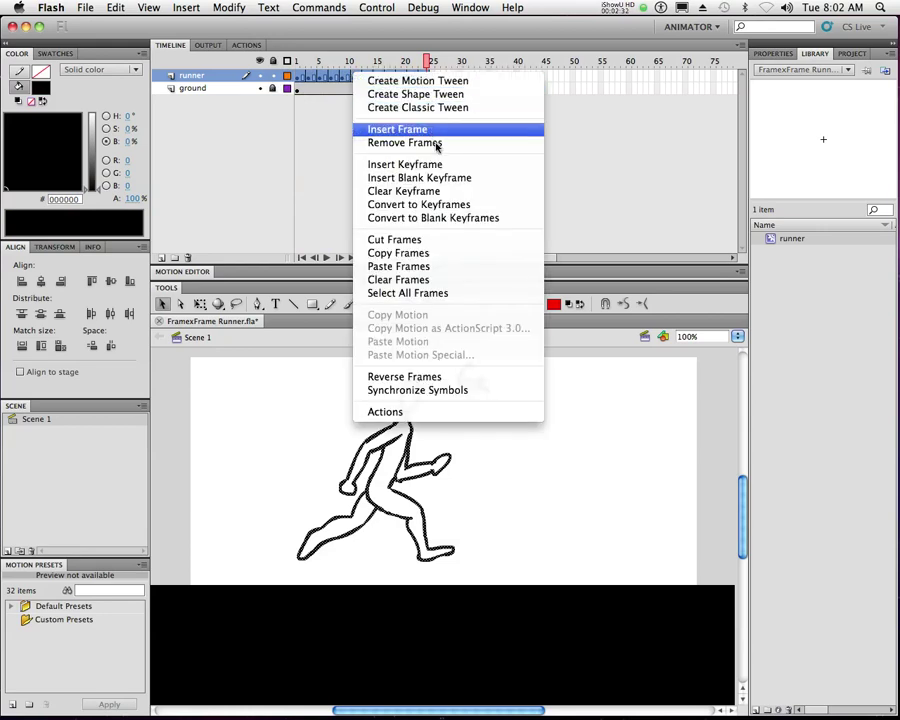
left_click(445, 256)
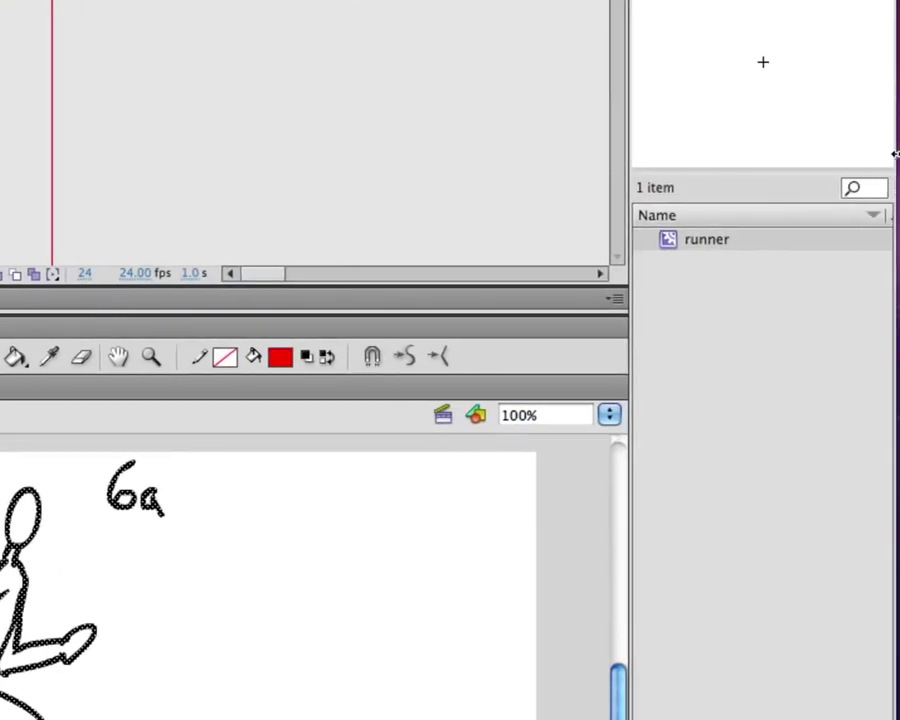
Paste the copied frames into the runner movie clip's first frame, then return to Scene 1.
double_click(668, 241)
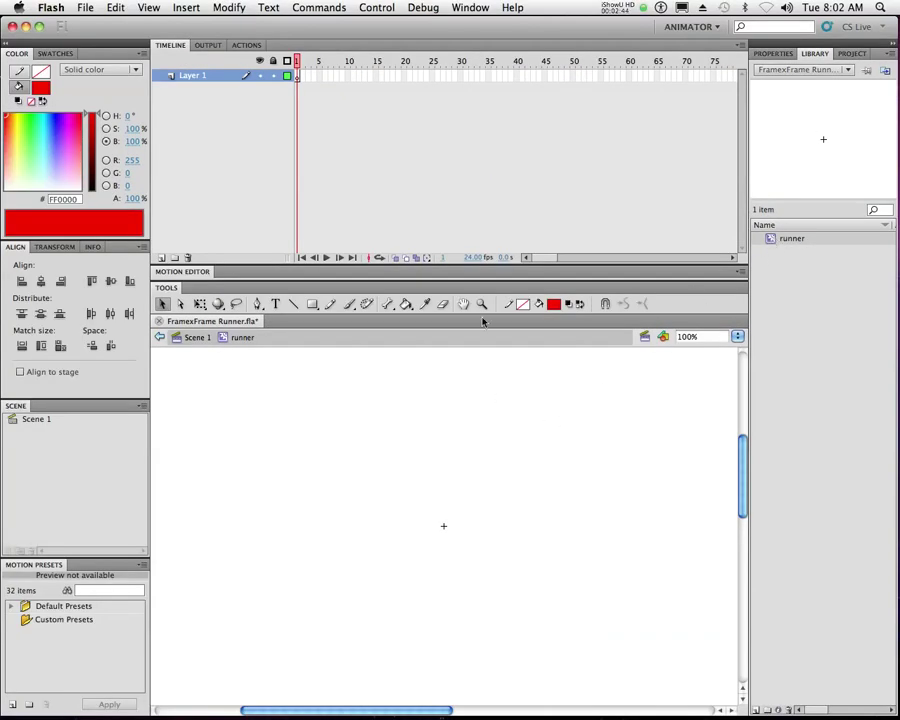
right_click(297, 79)
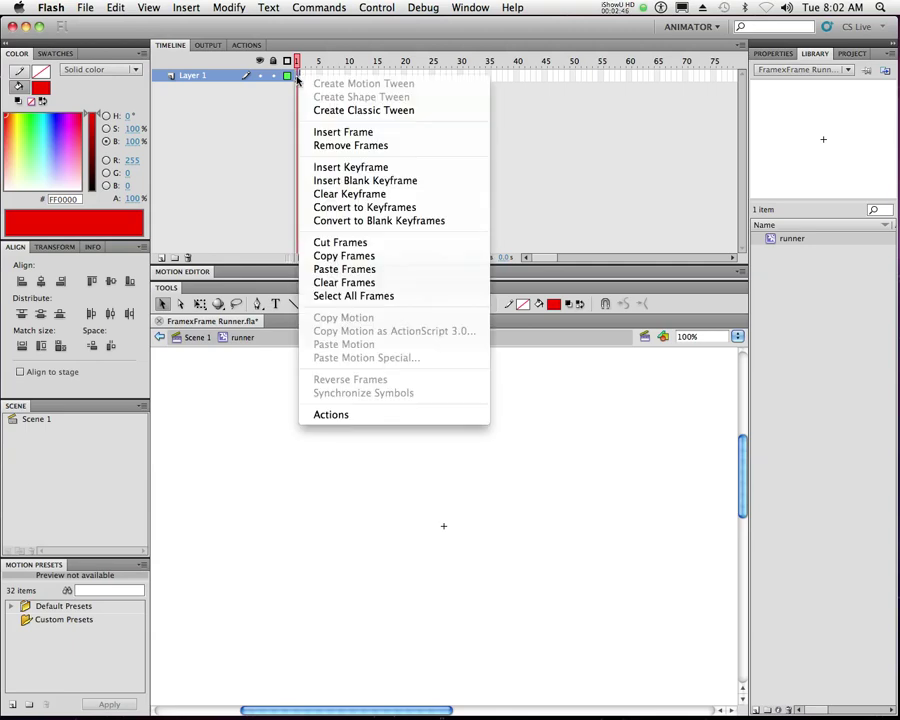
left_click(360, 268)
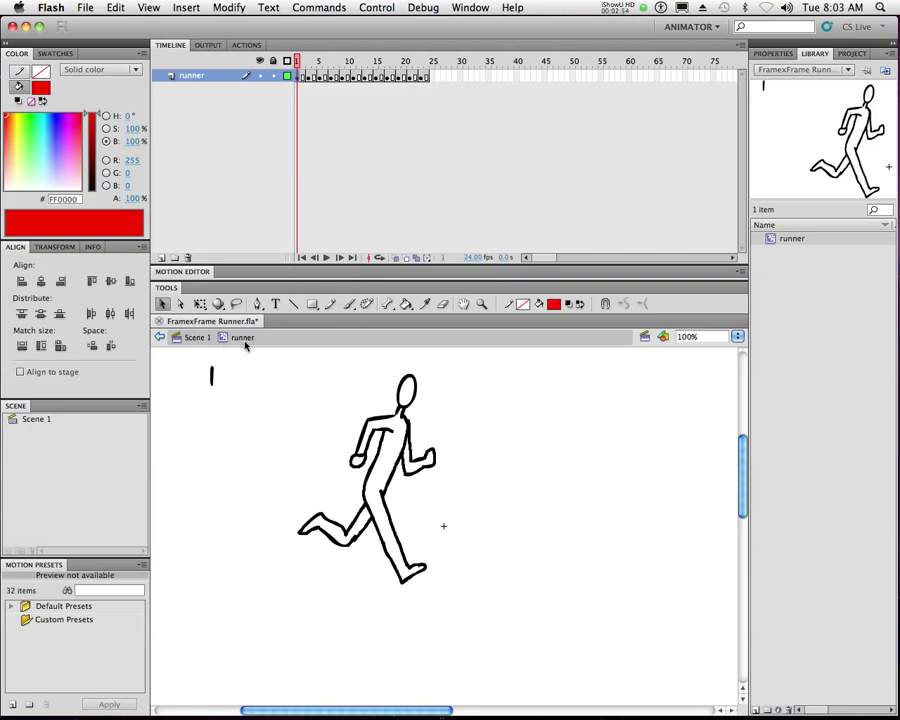
left_click(193, 338)
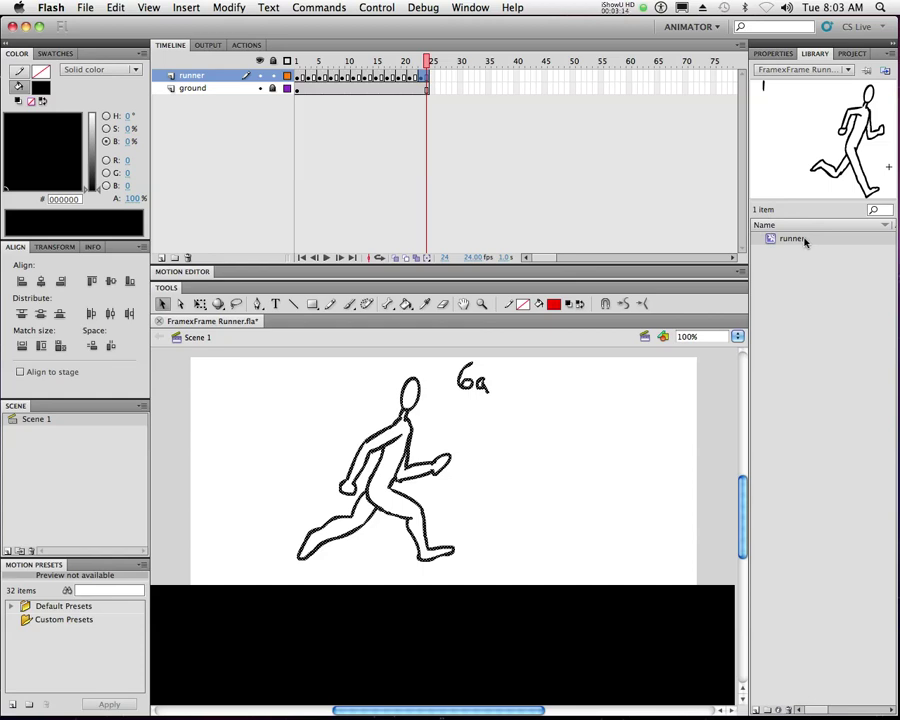
Hide the runner layer, place the runner symbol above the ground on a new layer, and test the movie.
left_click(261, 76)
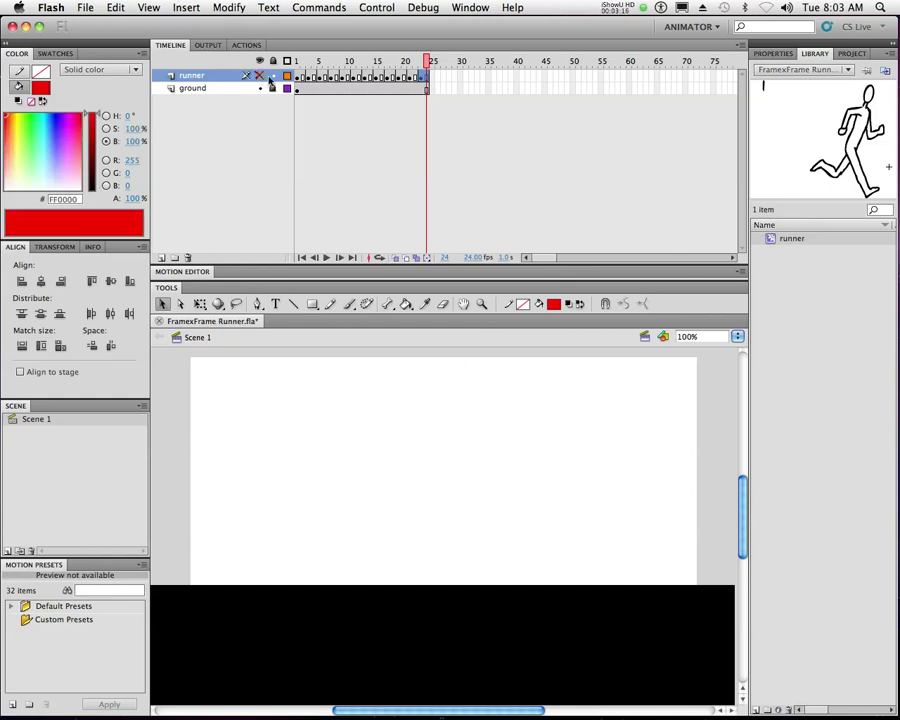
left_click(162, 257)
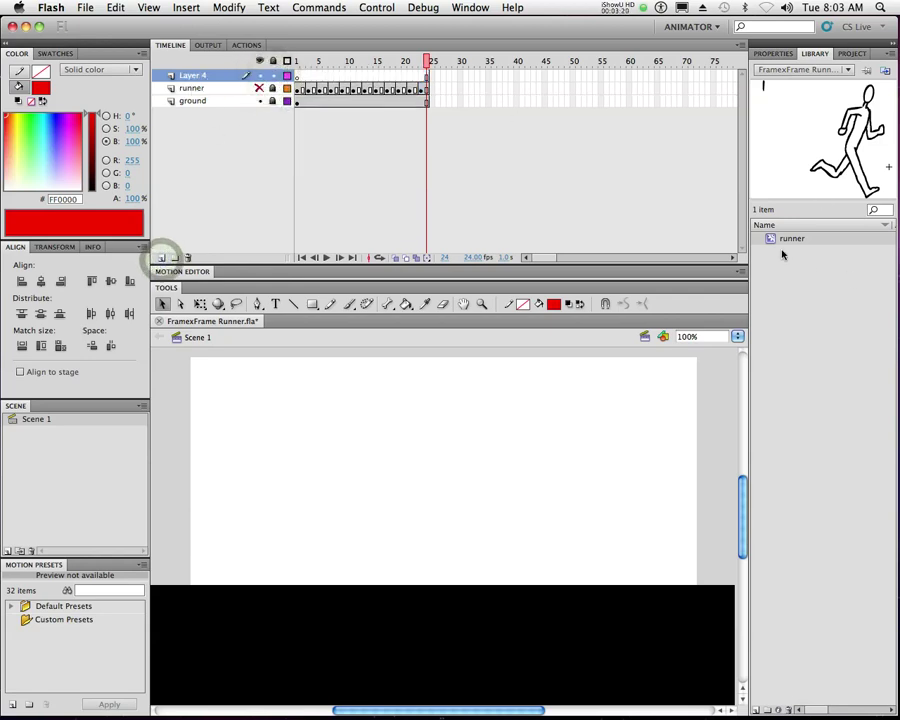
mouse_move(786, 241)
left_mouse_down()
mouse_move(672, 261)
mouse_move(275, 505)
left_mouse_up()
left_click_drag(339, 504, 455, 480)
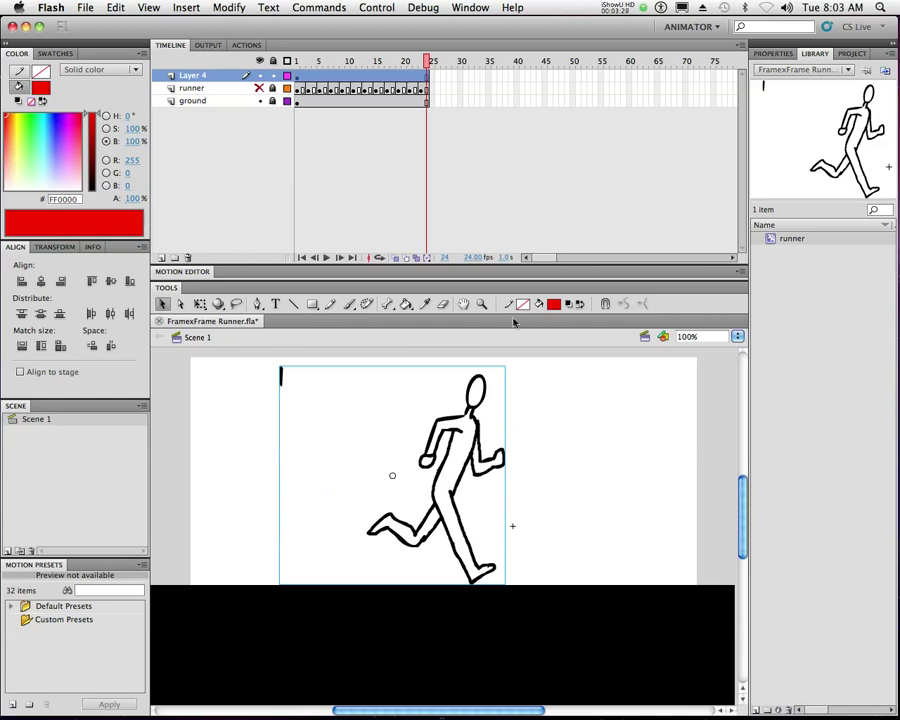
mouse_move(411, 62)
left_mouse_down()
mouse_move(305, 60)
mouse_move(425, 64)
left_mouse_up()
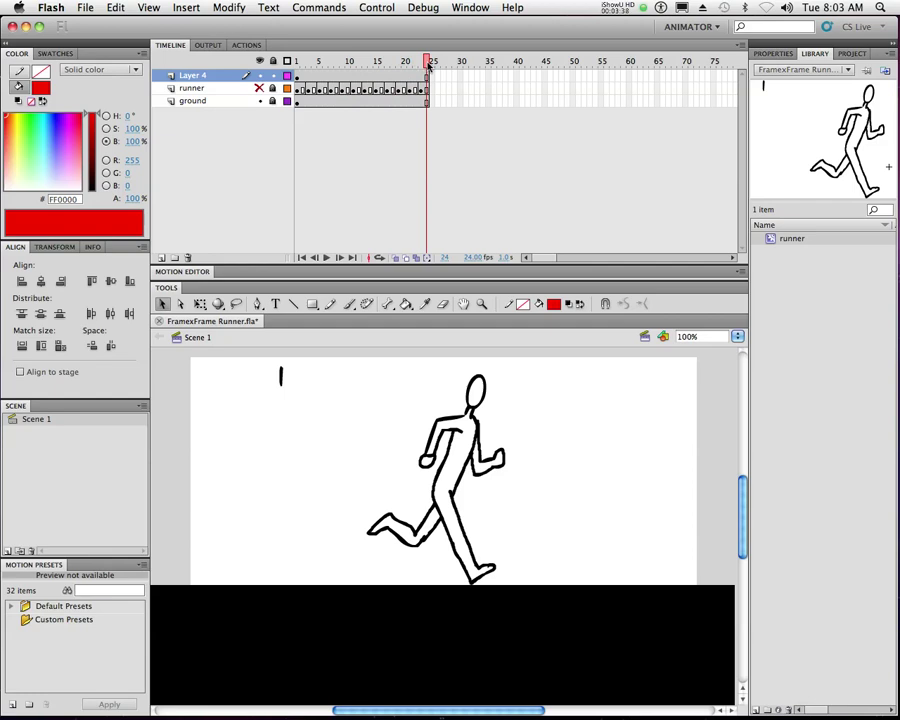
key("super+Return")
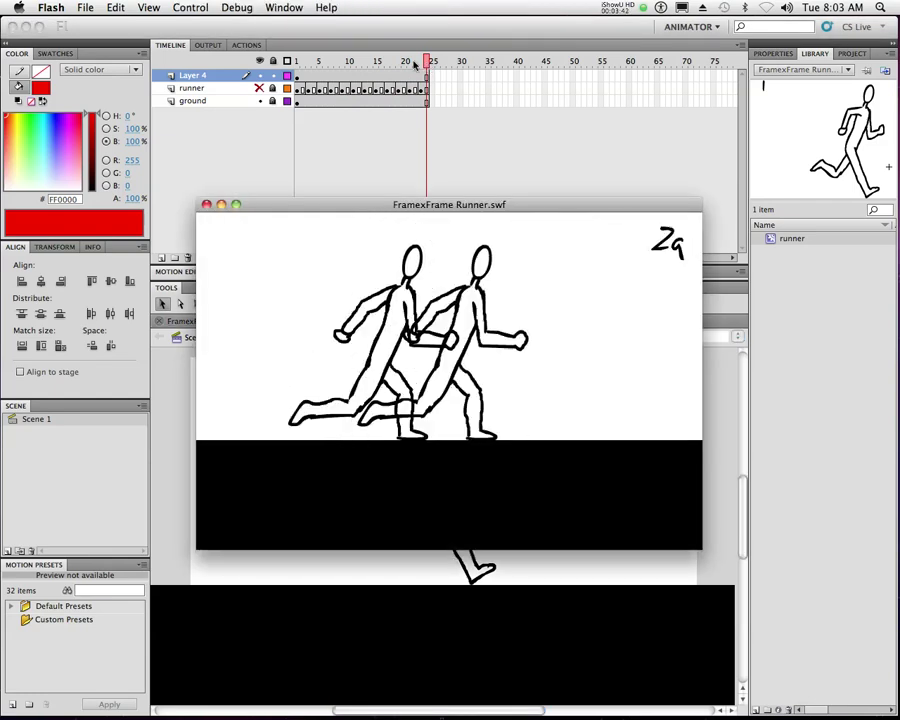
Close the SWF preview and delete the original runner layer from the timeline.
left_click(206, 205)
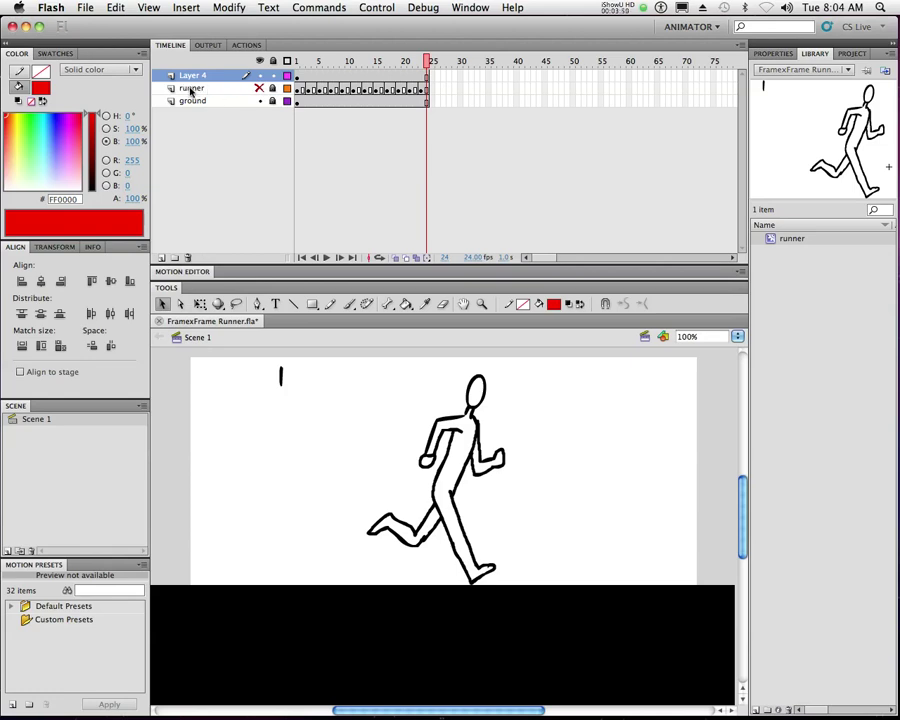
left_click(297, 62)
left_click(198, 88)
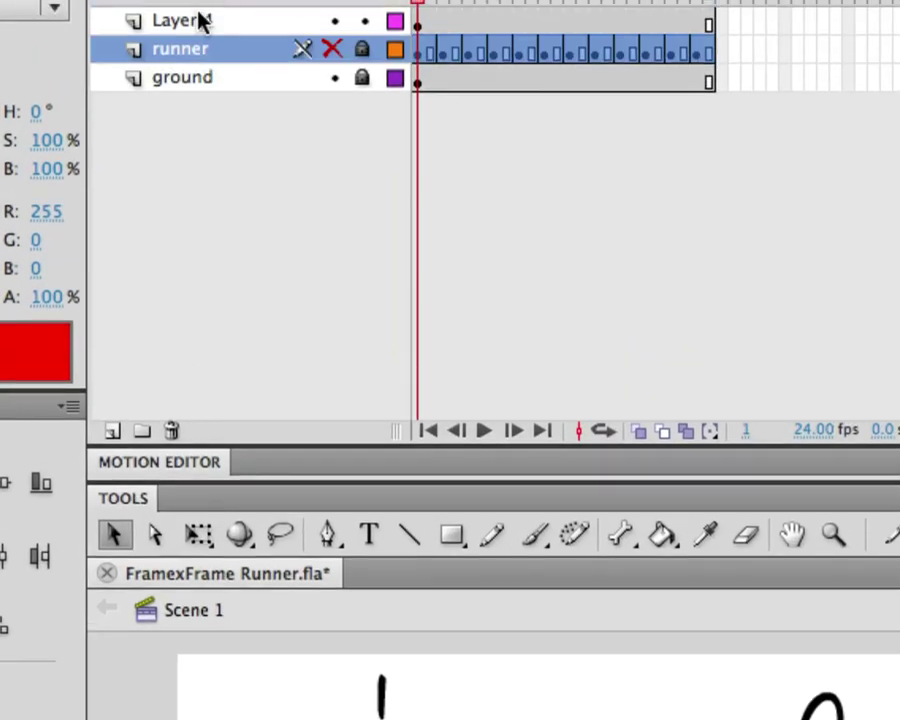
left_click(171, 428)
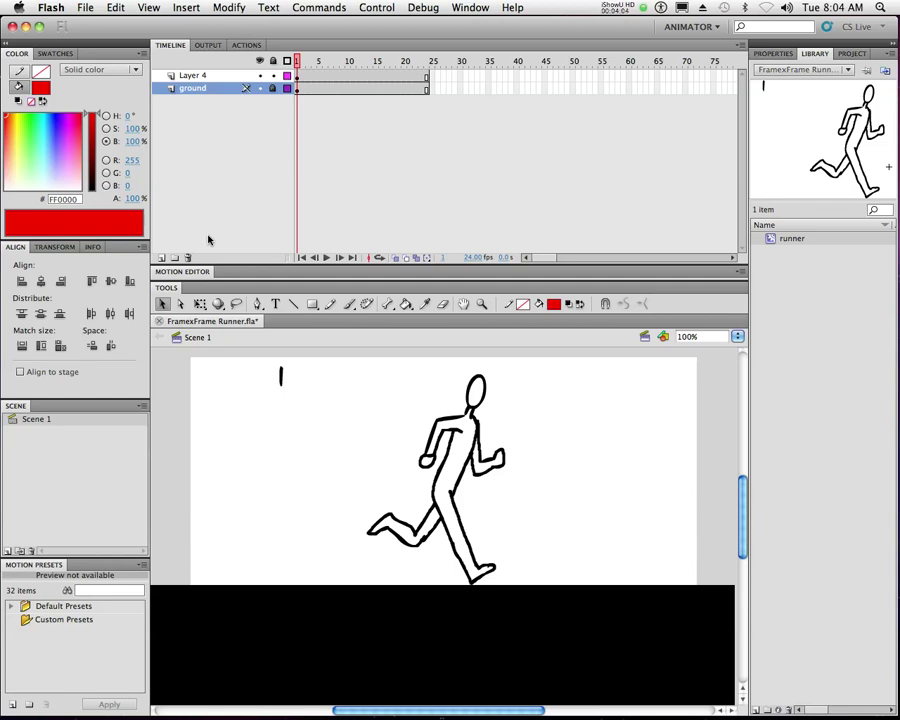
key("super+Return")
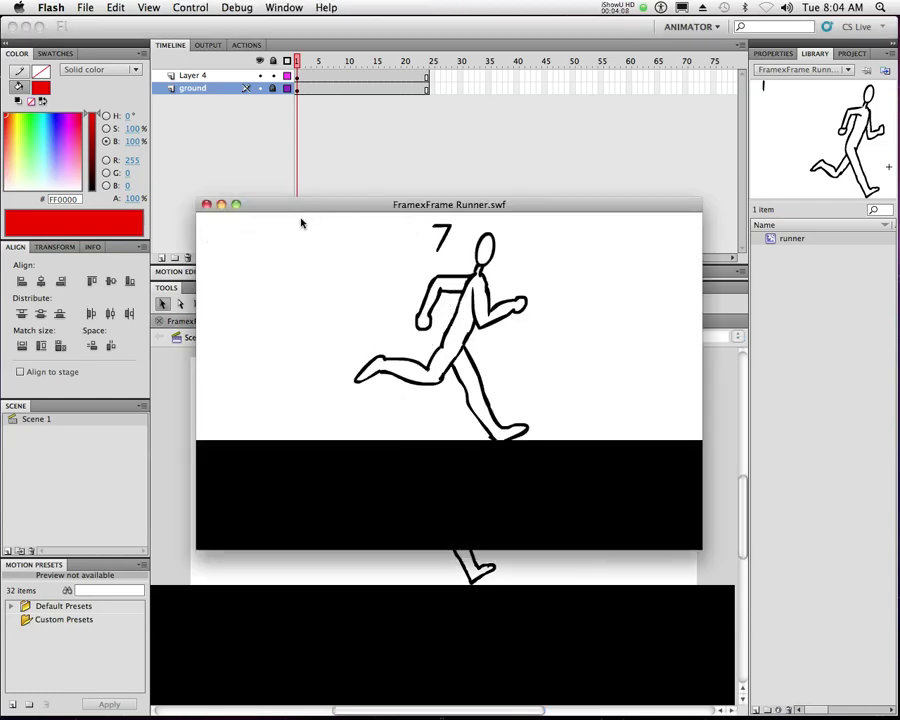
left_click(207, 204)
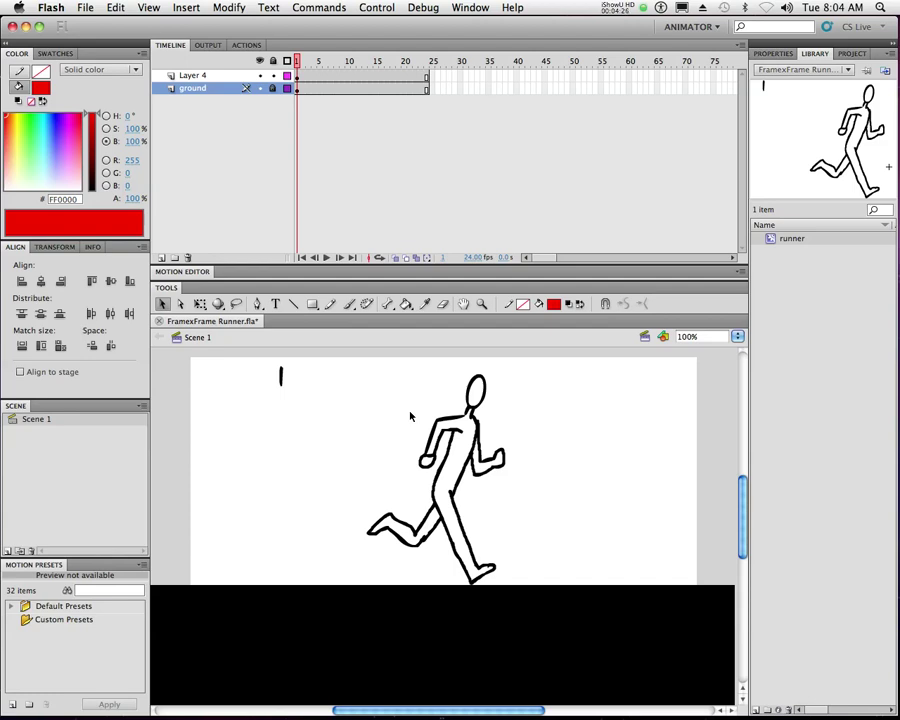
Scale the runner down with Free Transform, set it on the black ground, and test the movie.
left_click(470, 422)
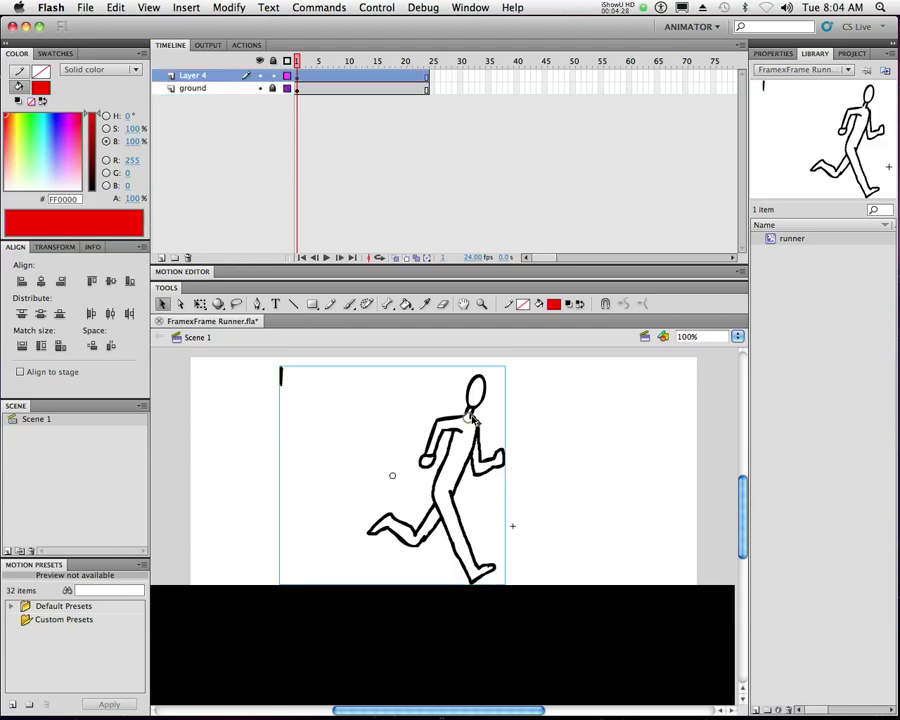
left_click(199, 303)
mouse_move(506, 365)
left_mouse_down()
mouse_move(448, 364)
mouse_move(475, 399)
left_mouse_up()
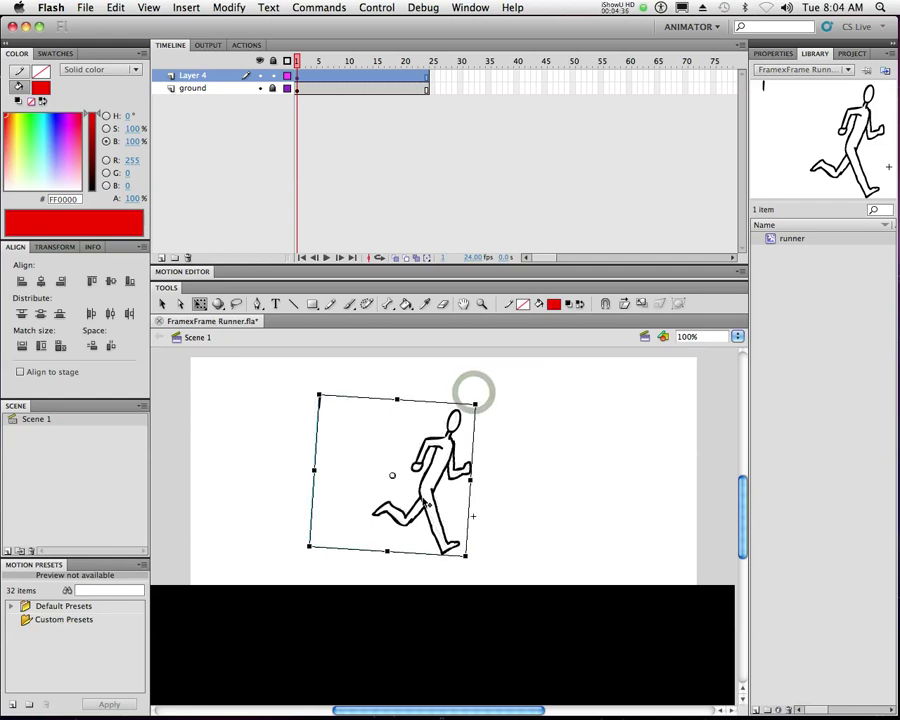
mouse_move(437, 481)
left_mouse_down()
mouse_move(393, 508)
mouse_move(403, 517)
left_mouse_up()
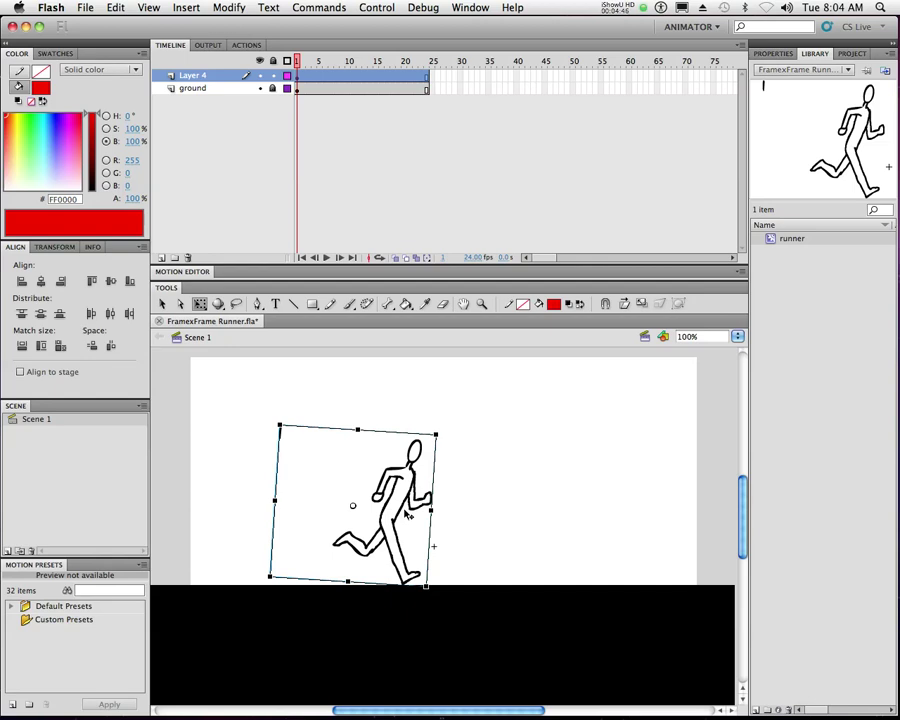
key("super+Return")
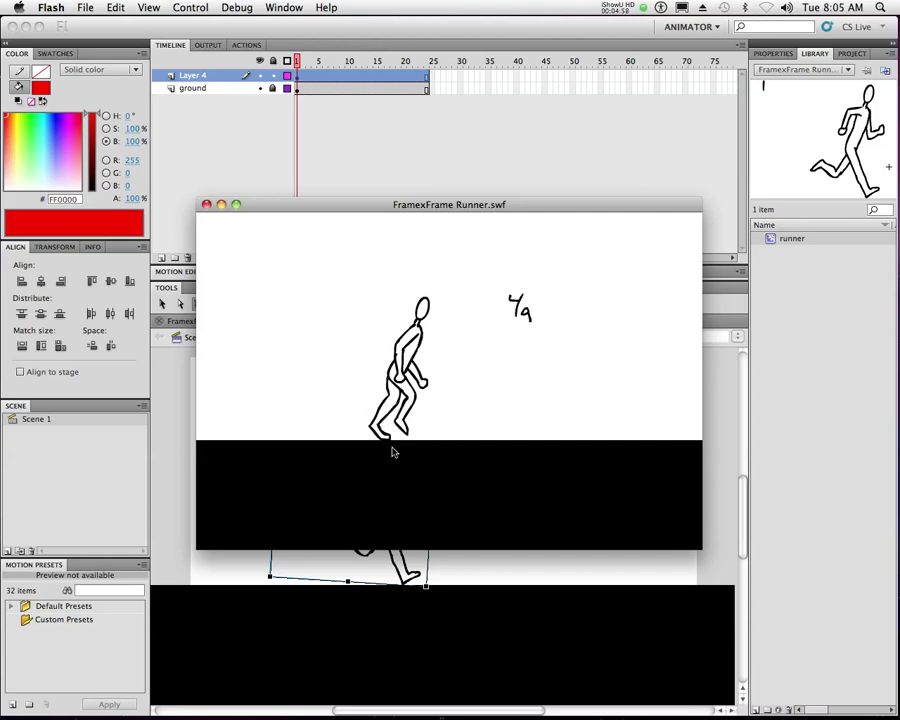
Close the preview, check frame 24 inside the runner symbol, and return to Scene 1.
left_click(207, 205)
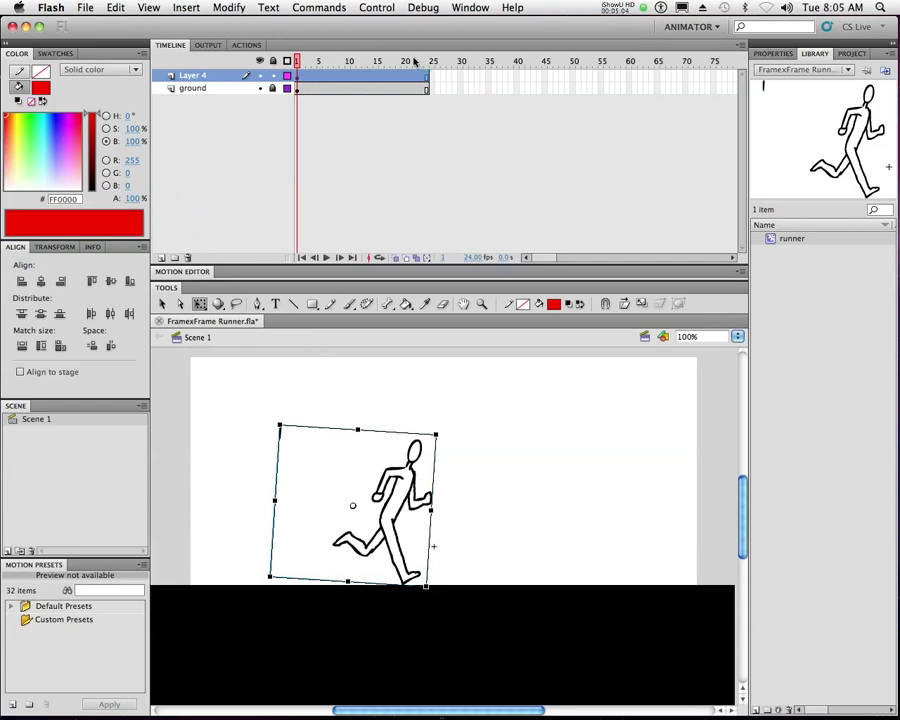
double_click(768, 240)
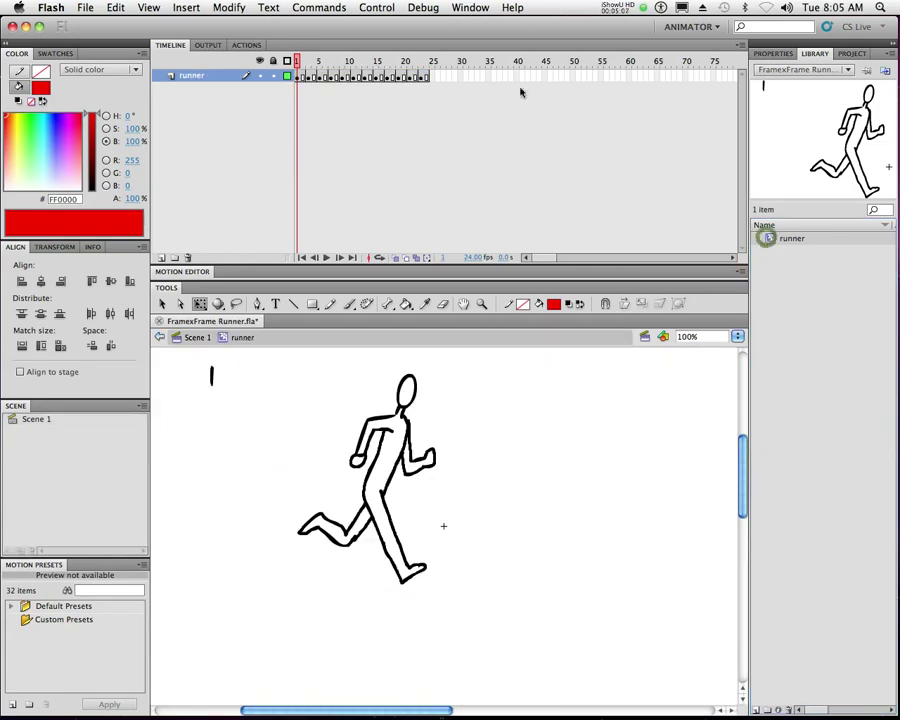
left_click(428, 63)
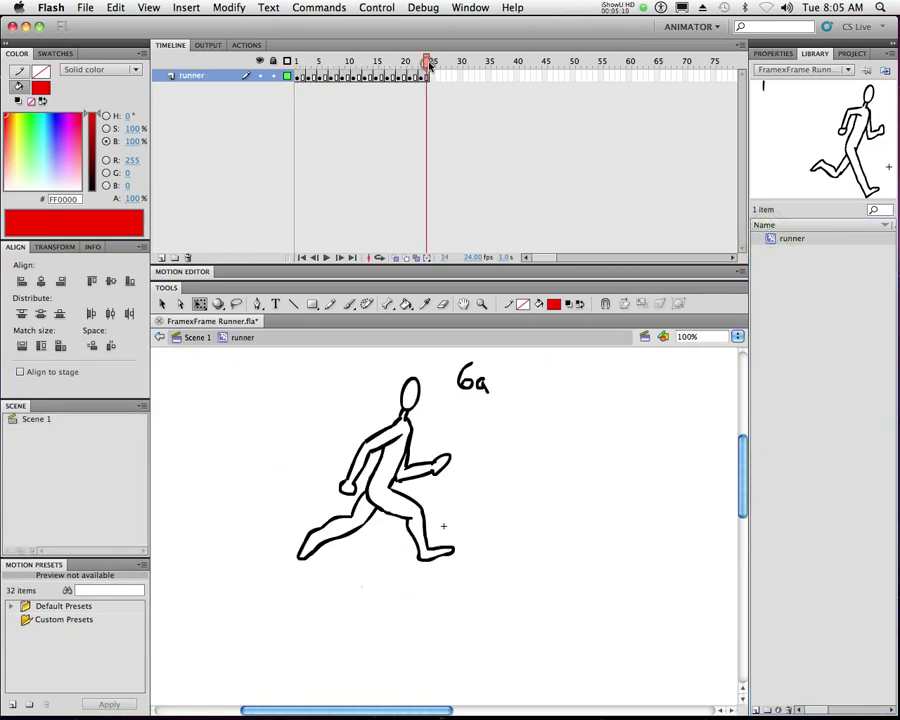
left_click(197, 338)
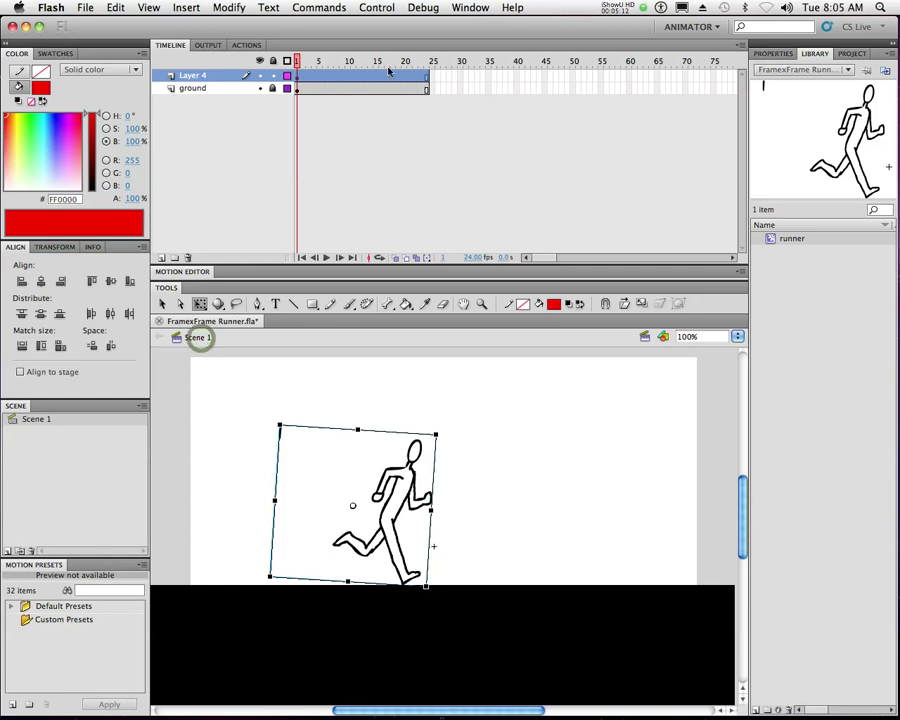
Insert frames so Layer 4 and the ground layer reach frame 72, and begin renaming Layer 4.
left_click(428, 60)
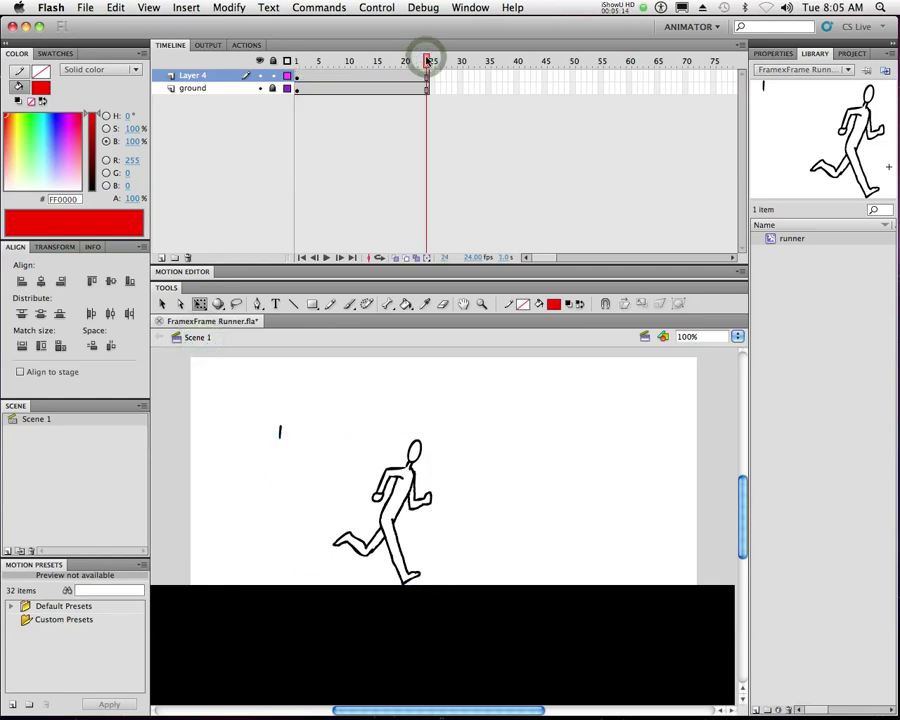
left_click_drag(697, 75, 697, 90)
right_click(697, 90)
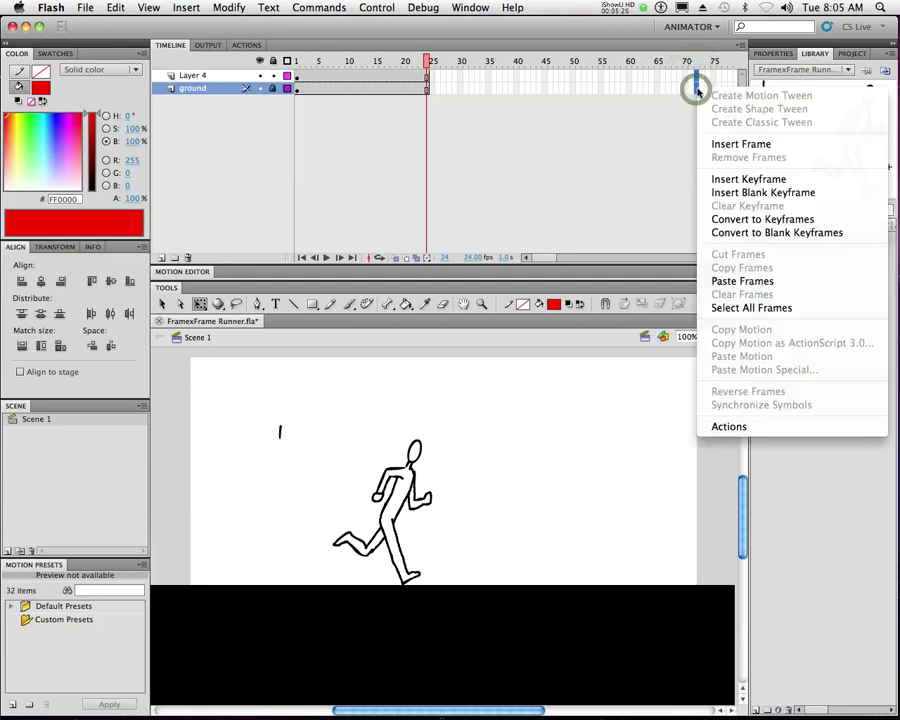
left_click(780, 142)
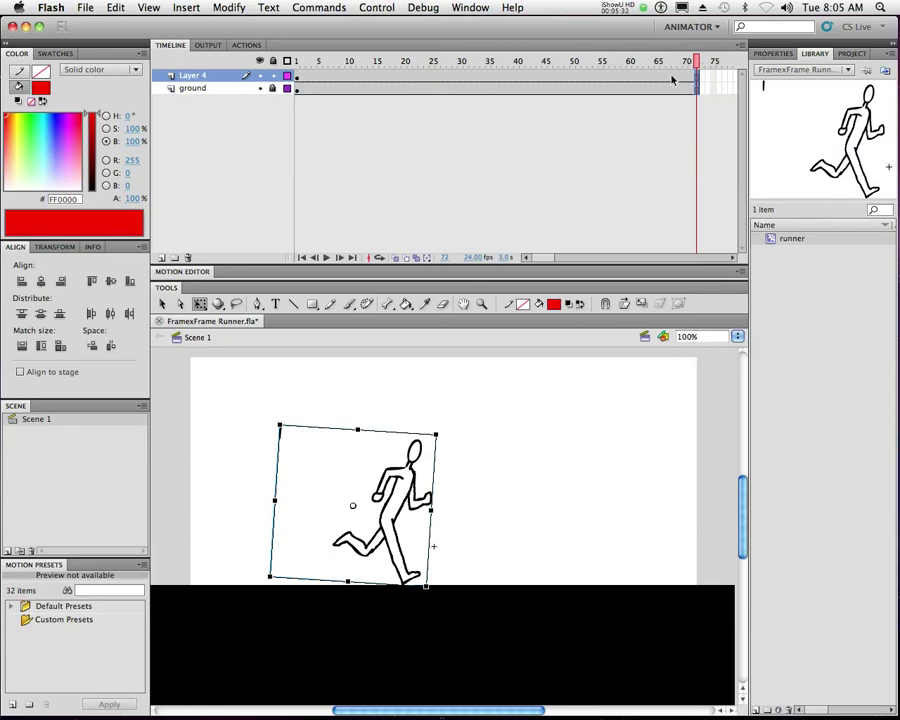
left_click(192, 75)
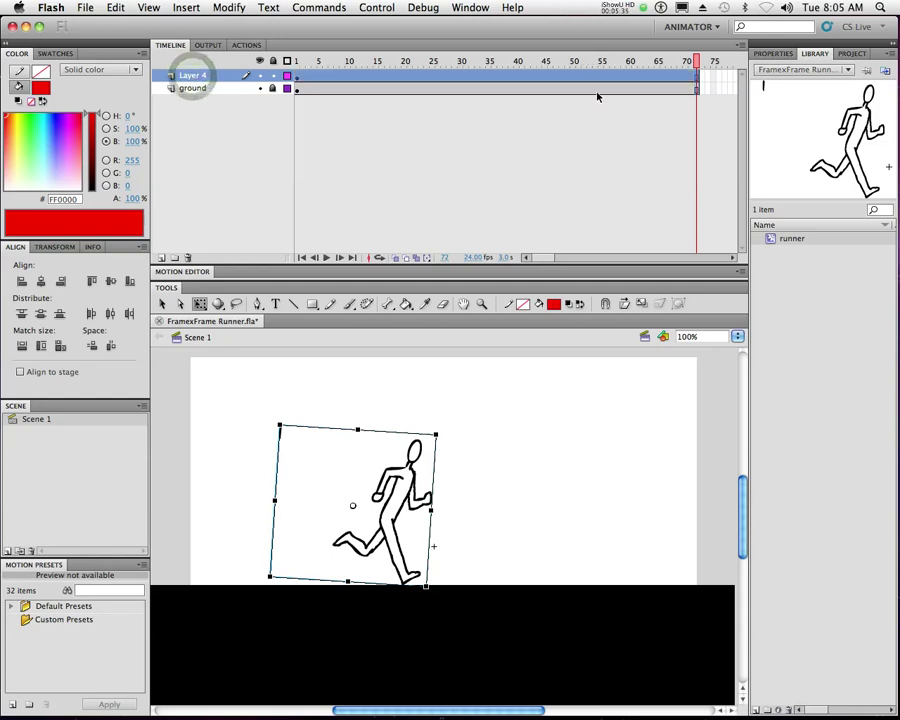
double_click(185, 76)
Rename Layer 4 to 'runner layer' and zoom the stage out to 50%.
type("runner layer")
key("Return")
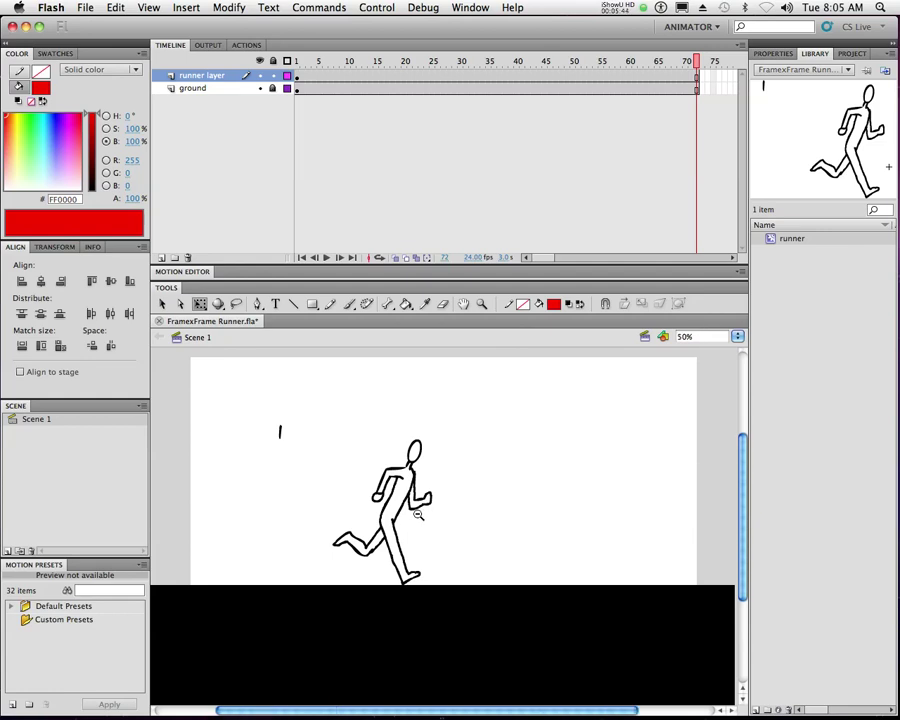
key("super+minus")
left_click(366, 62)
left_click(296, 62)
left_click(318, 62)
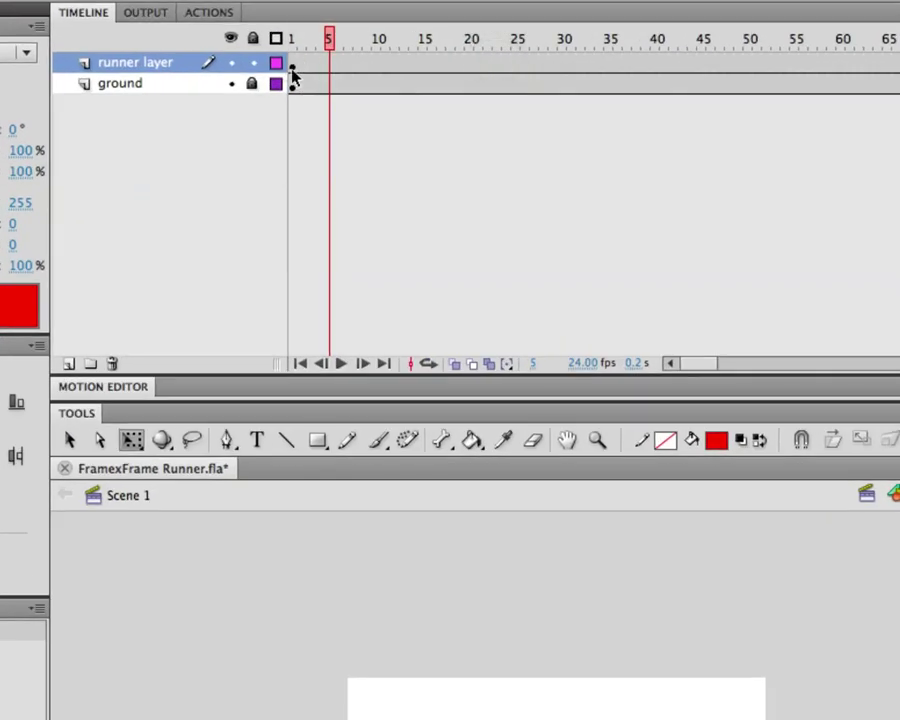
left_click_drag(323, 40, 276, 40)
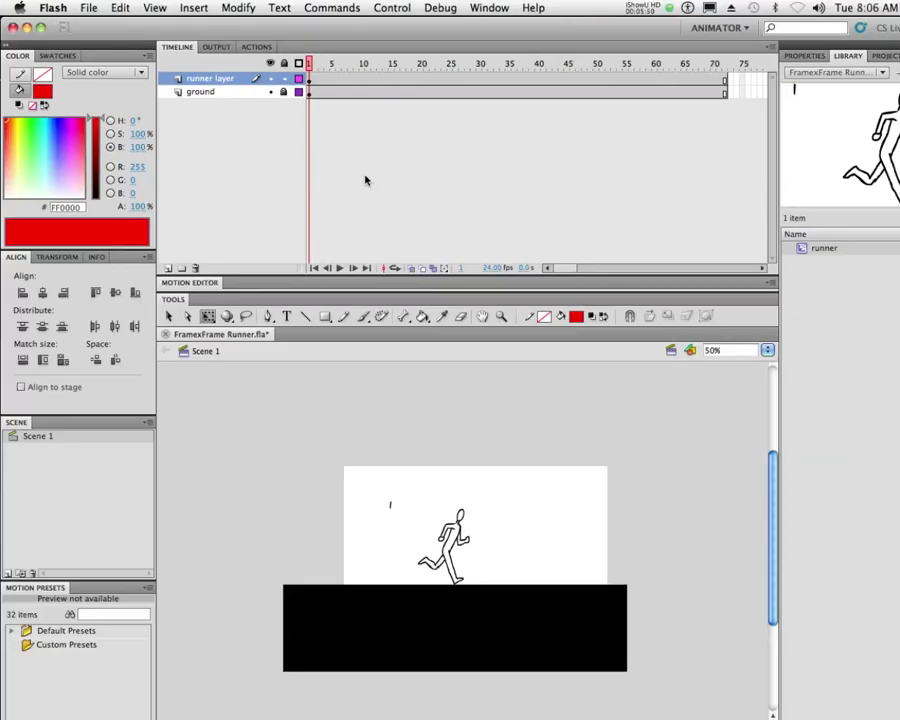
On frame 1, move the runner off the stage's left edge, then open the runner layer's frame menu.
left_click(456, 530)
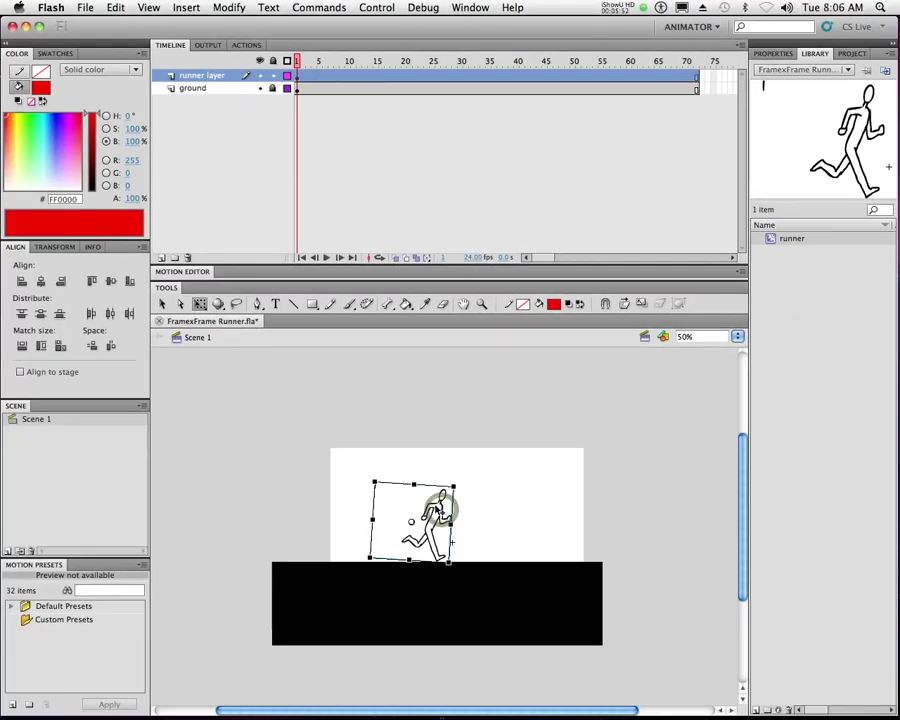
left_click_drag(438, 508, 306, 512)
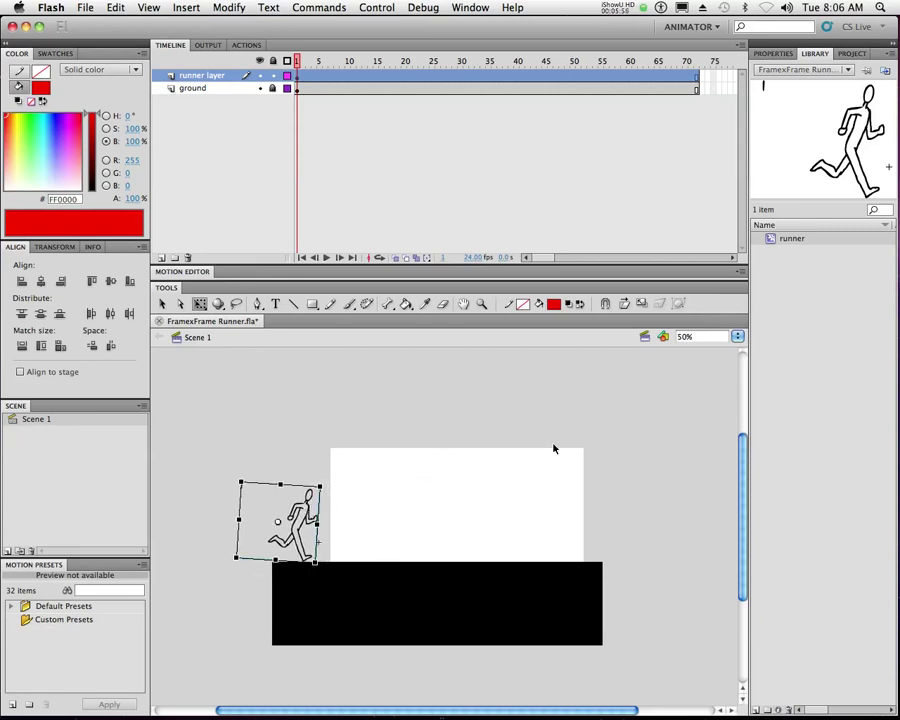
left_click_drag(297, 62, 697, 66)
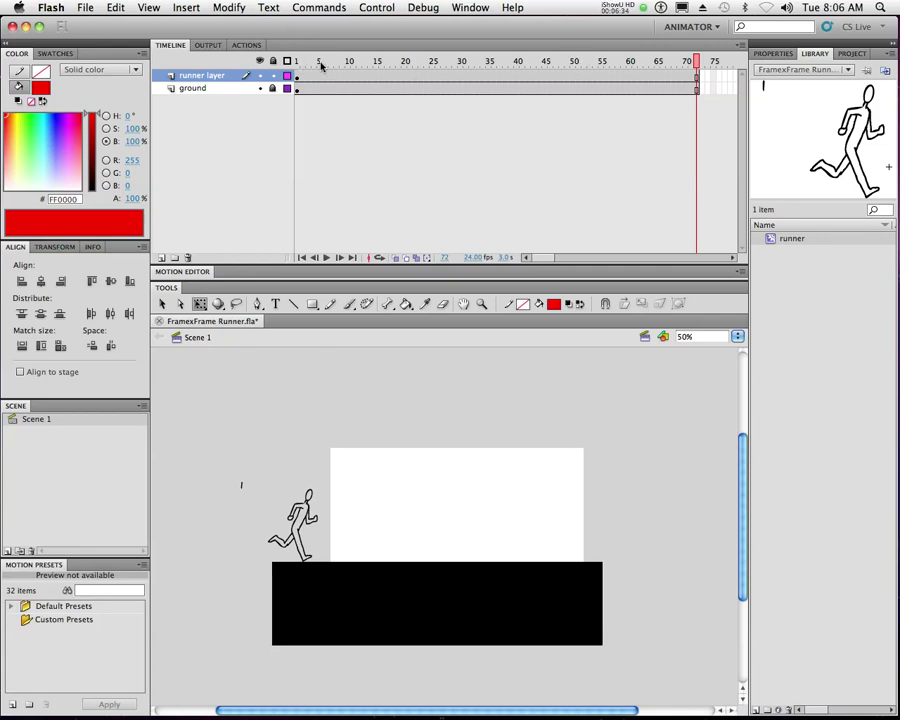
right_click(438, 77)
Create a motion tween and move the runner to the stage's right edge at frame 72.
left_click(460, 82)
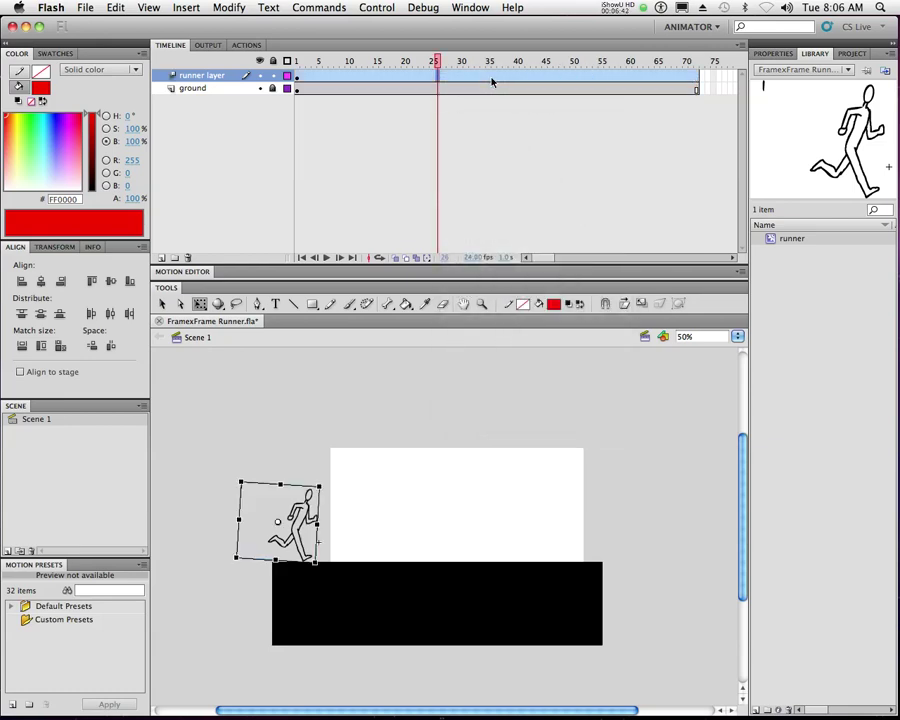
left_click_drag(437, 62, 697, 63)
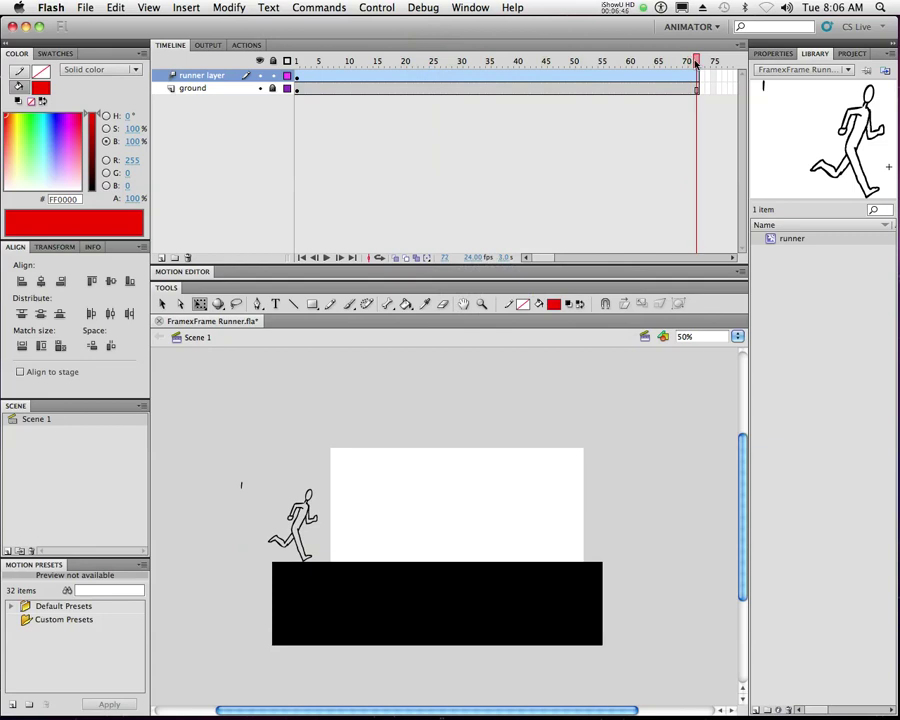
left_click(672, 77)
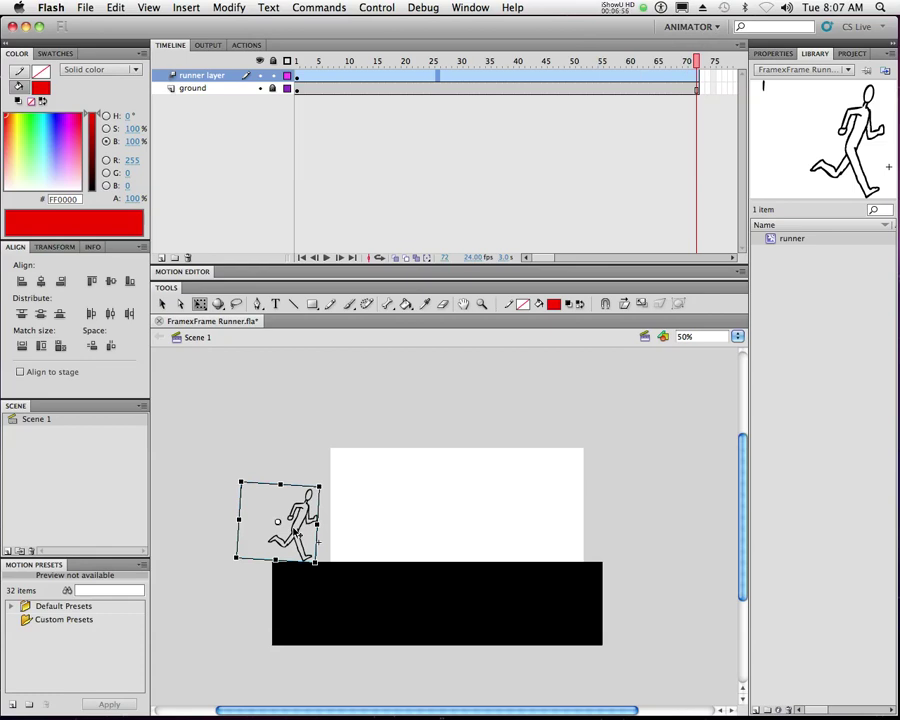
left_click_drag(295, 533, 619, 528)
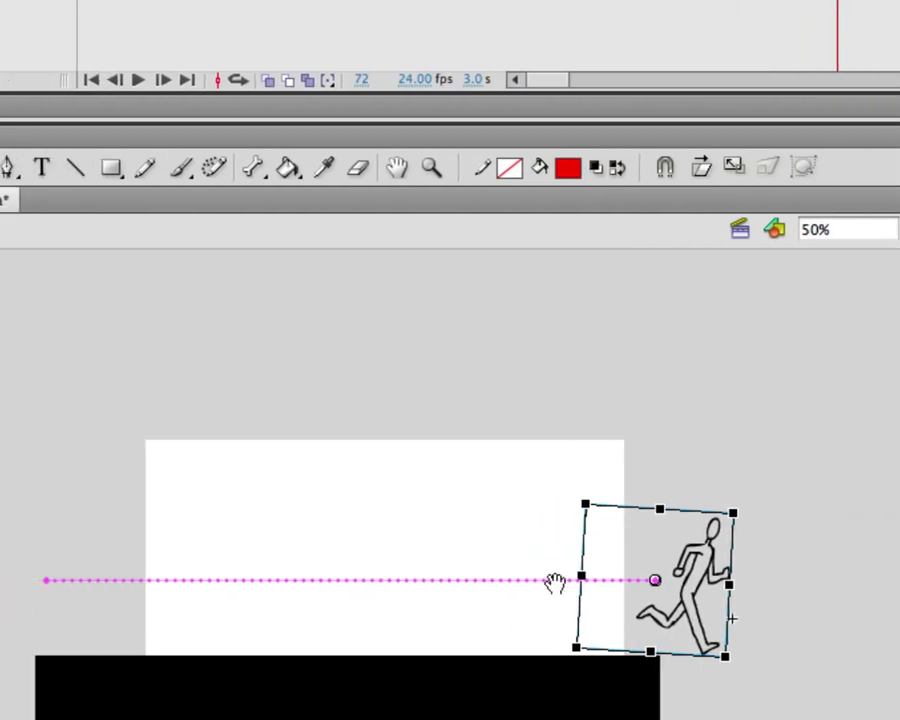
Scrub the tween to check the runner's horizontal path, then test the movie.
left_click(484, 582)
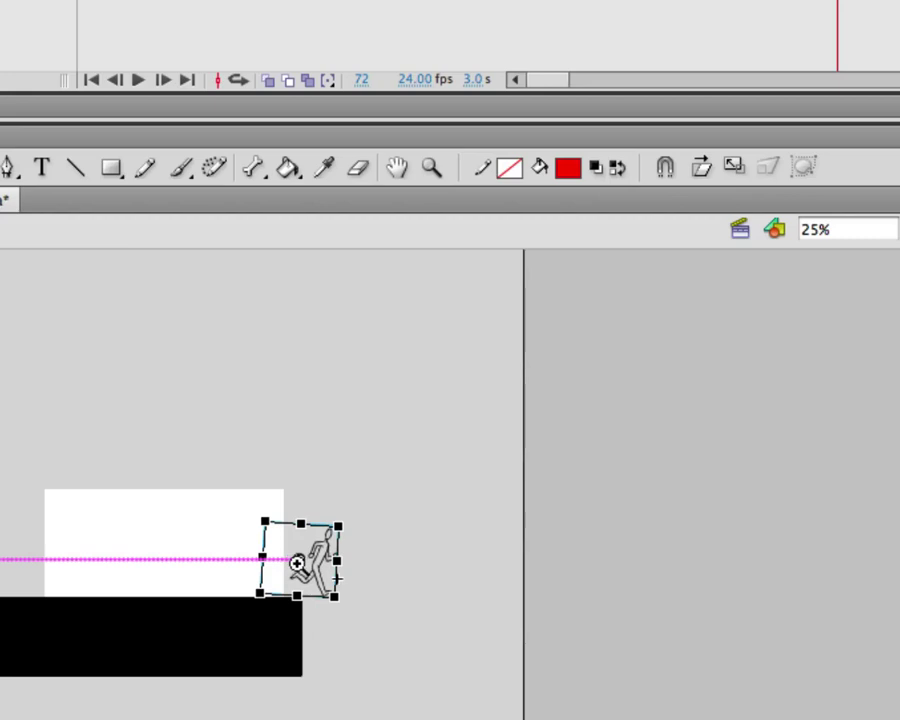
key("ctrl+=")
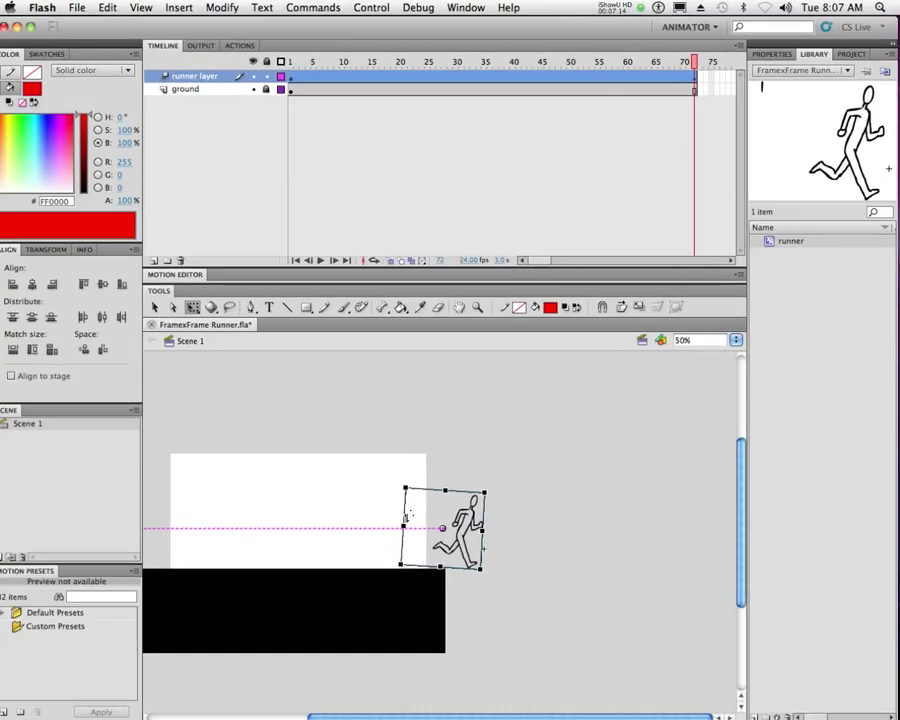
left_click_drag(369, 537, 424, 526)
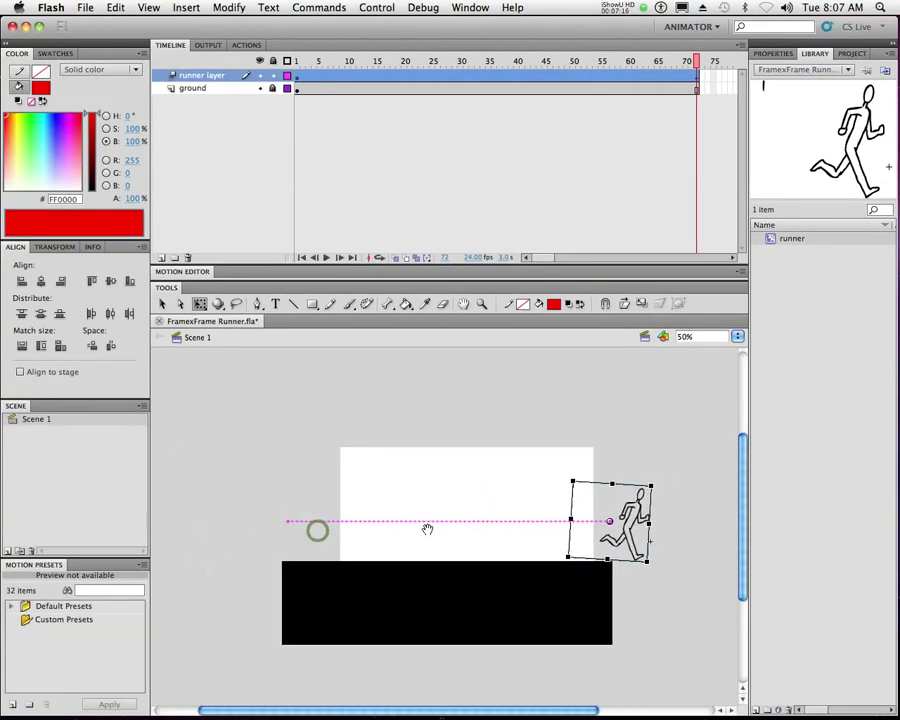
left_click_drag(651, 60, 471, 62)
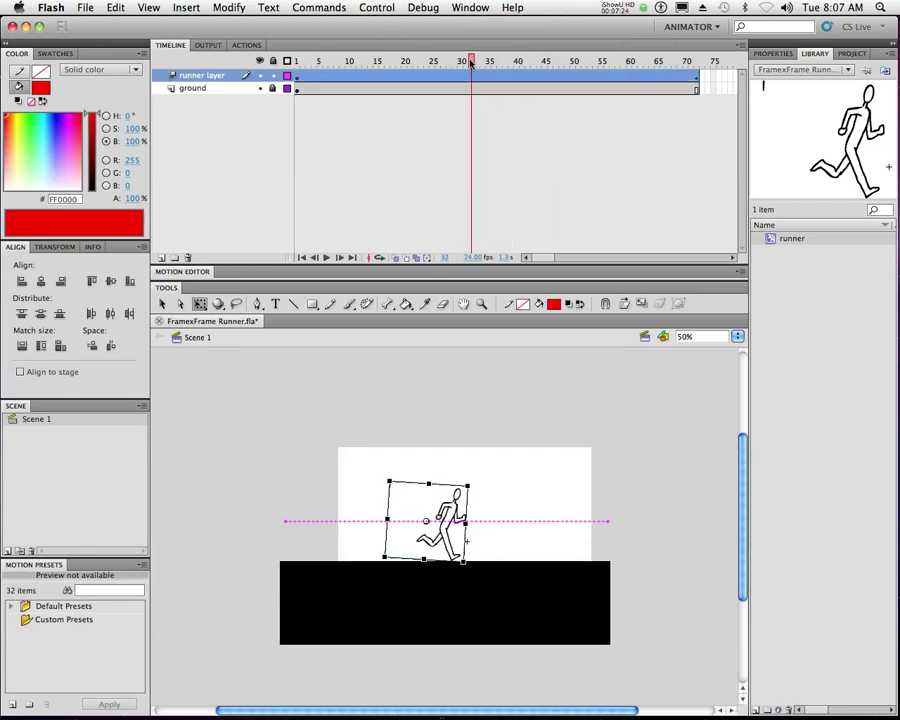
left_click_drag(473, 62, 512, 62)
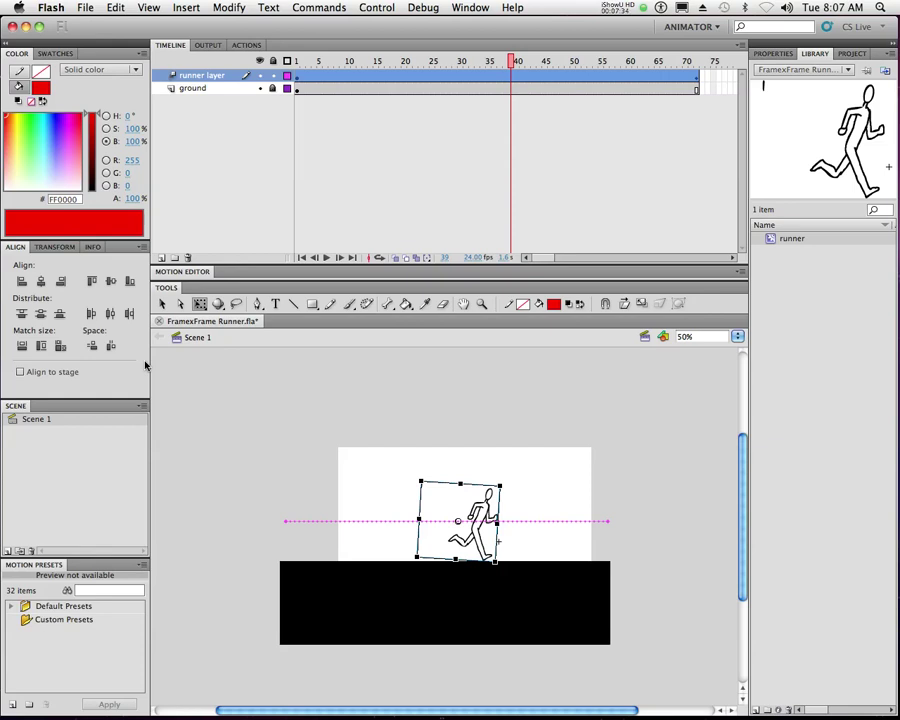
key("super+Return")
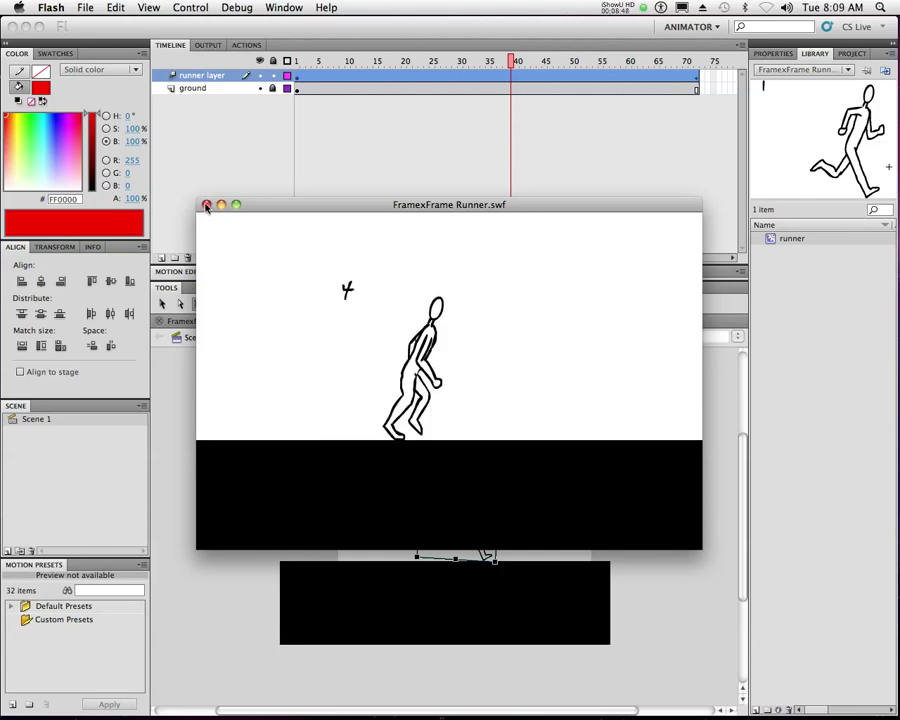
Close the SWF test window after watching the runner animation, returning to the FramexFrame Runner.fla stage.
left_click(208, 206)
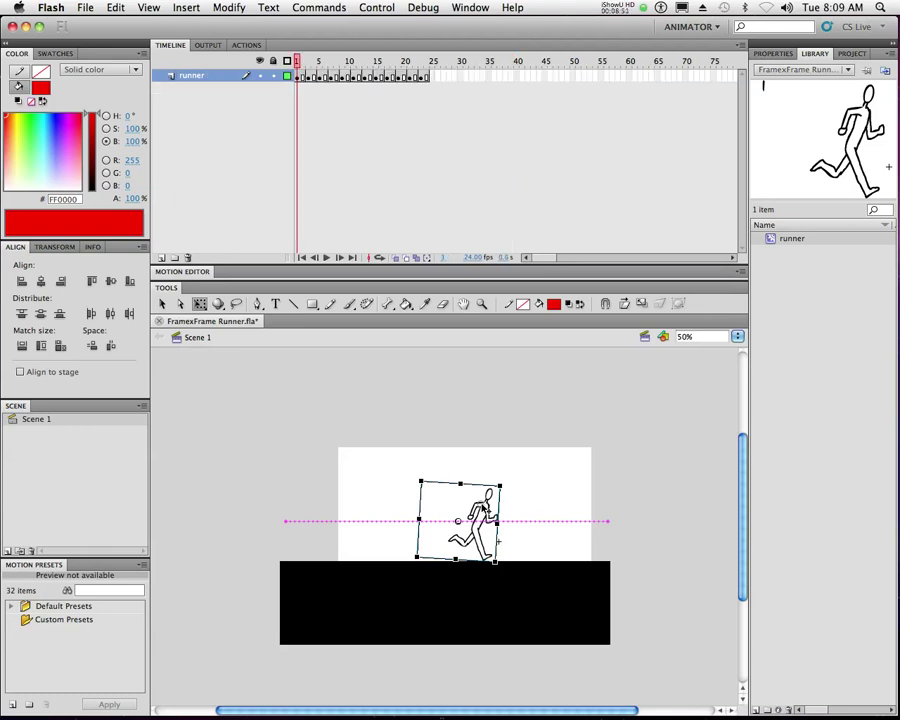
double_click(478, 505)
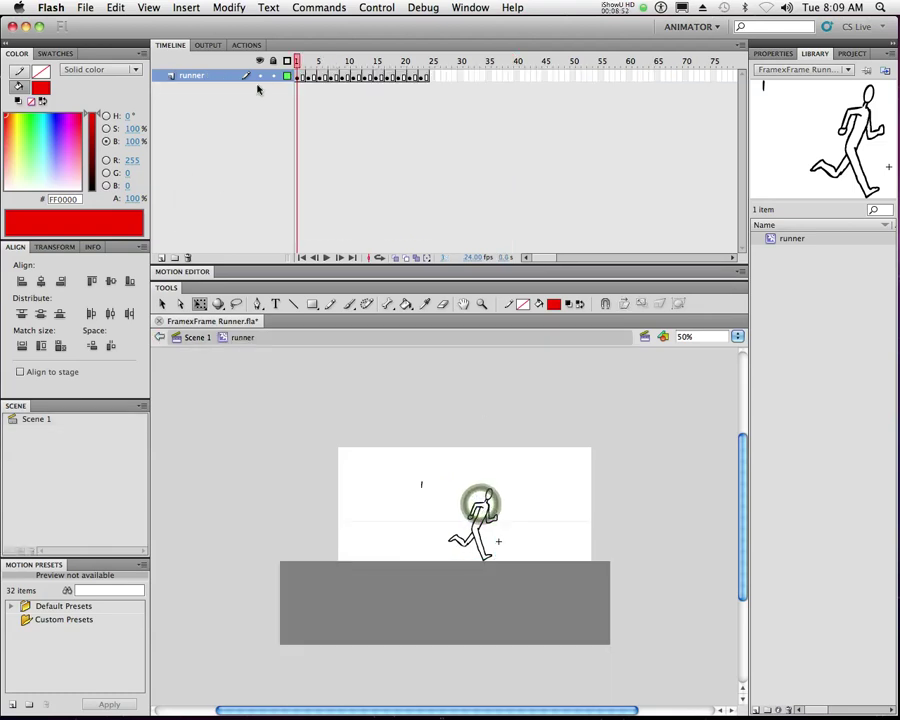
left_click_drag(298, 63, 426, 62)
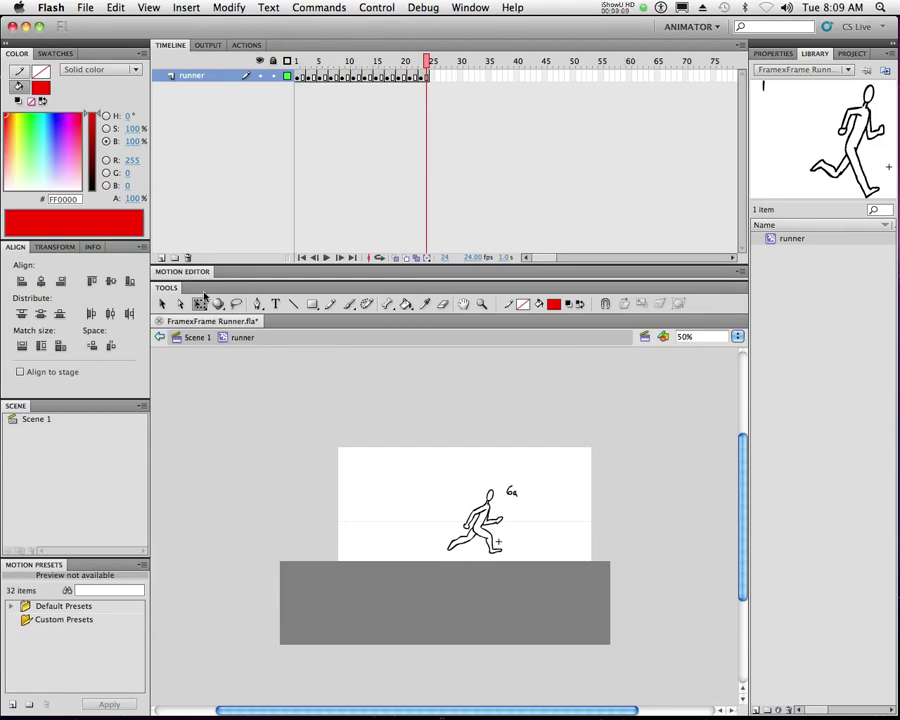
left_click(195, 338)
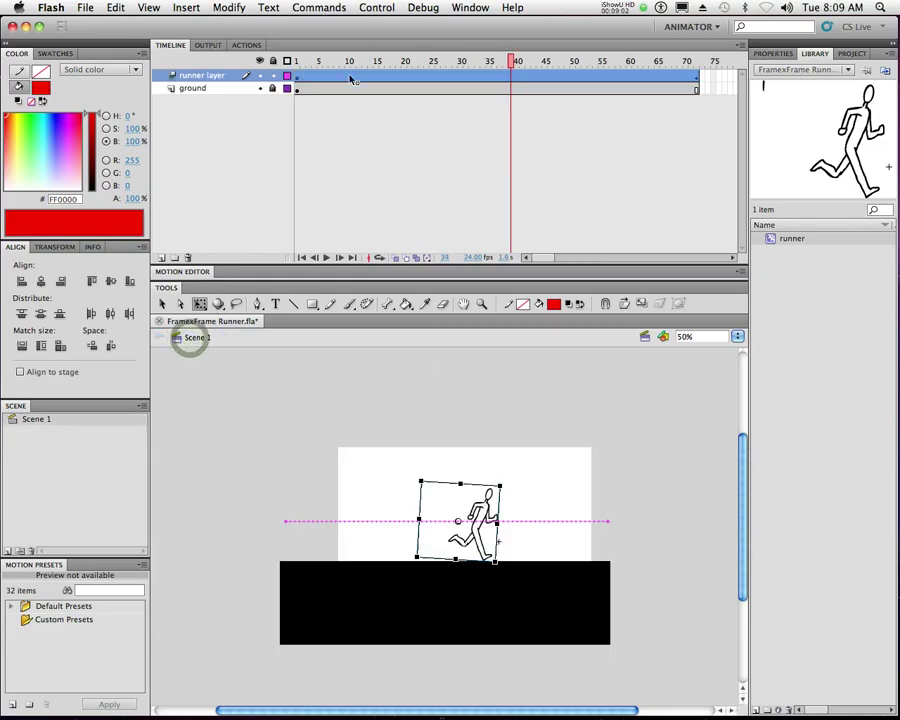
left_click(300, 61)
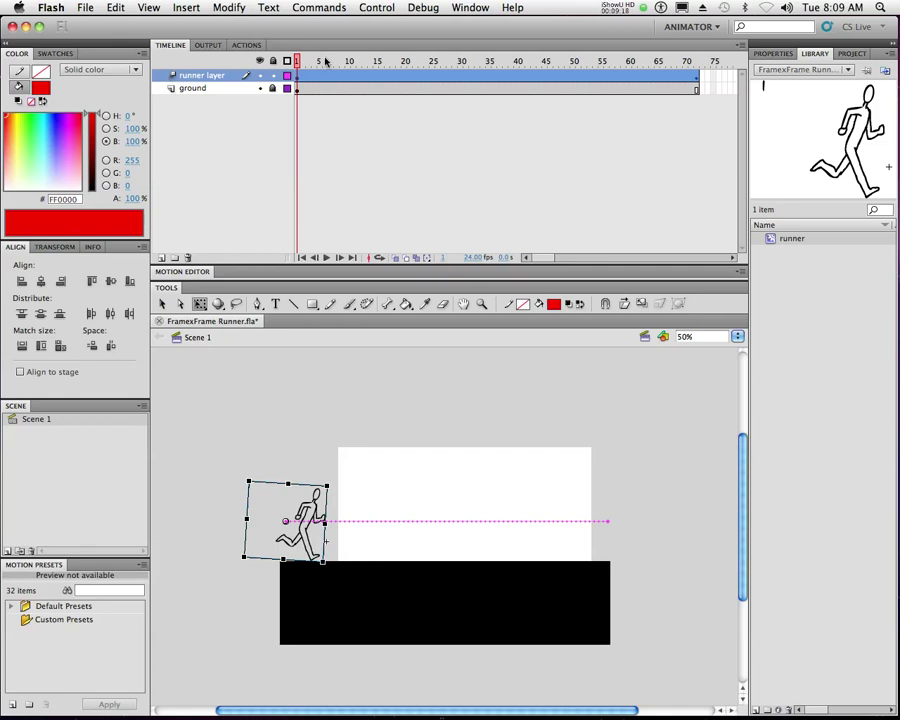
mouse_move(298, 62)
left_mouse_down()
mouse_move(697, 60)
mouse_move(282, 60)
left_mouse_up()
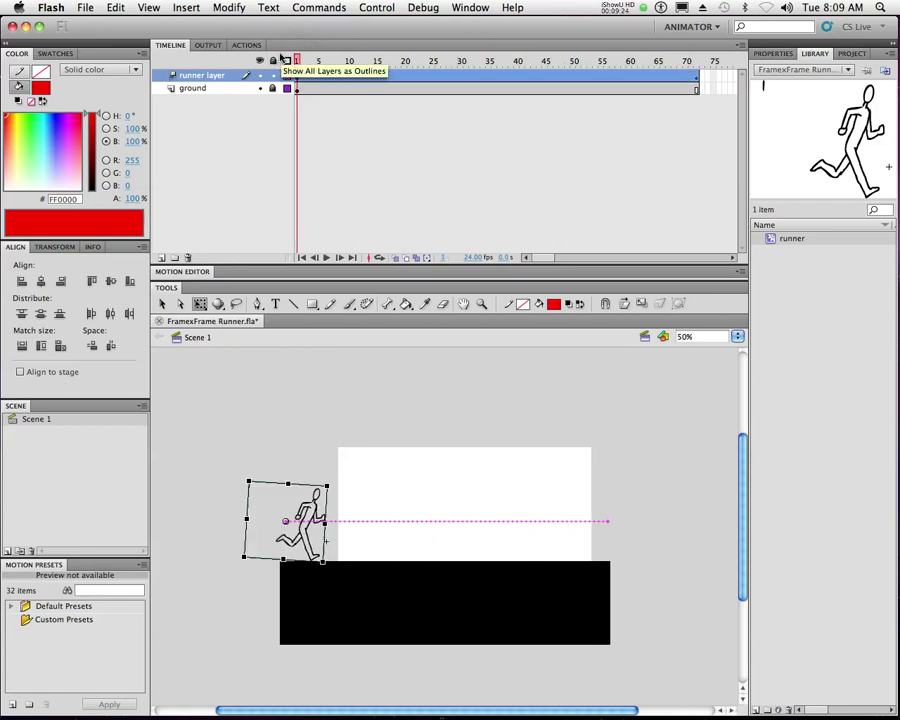
left_click_drag(305, 62, 476, 60)
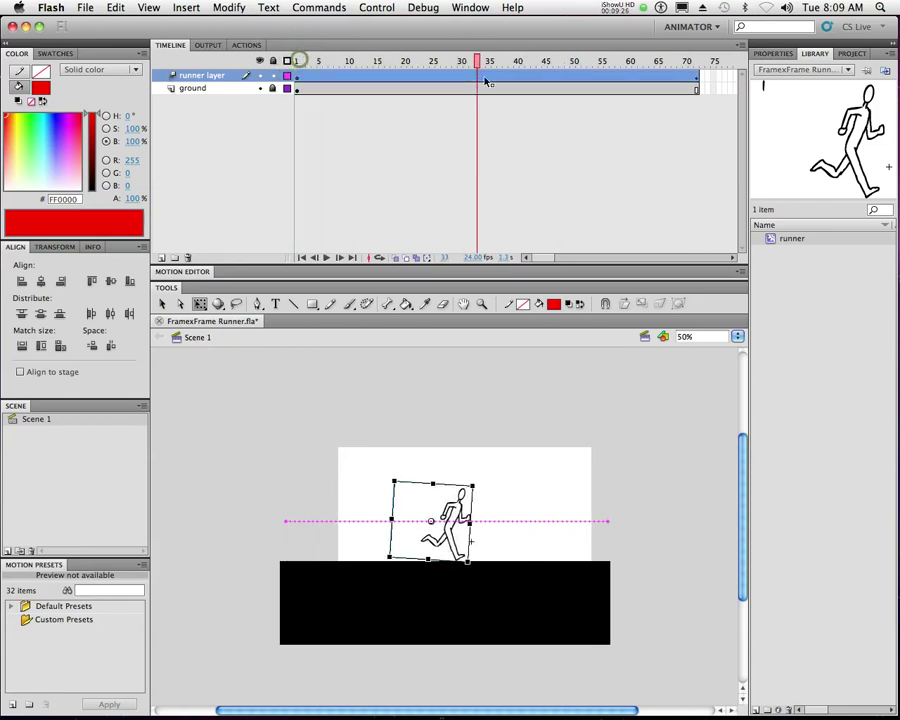
right_click(485, 76)
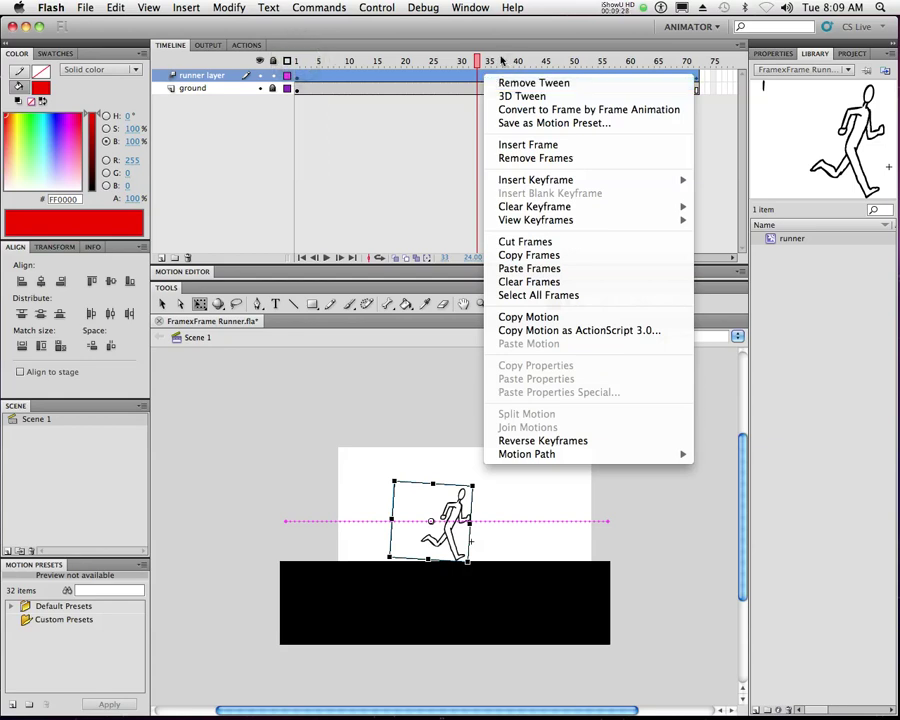
left_click(500, 58)
left_click_drag(500, 58, 697, 62)
left_click(625, 520)
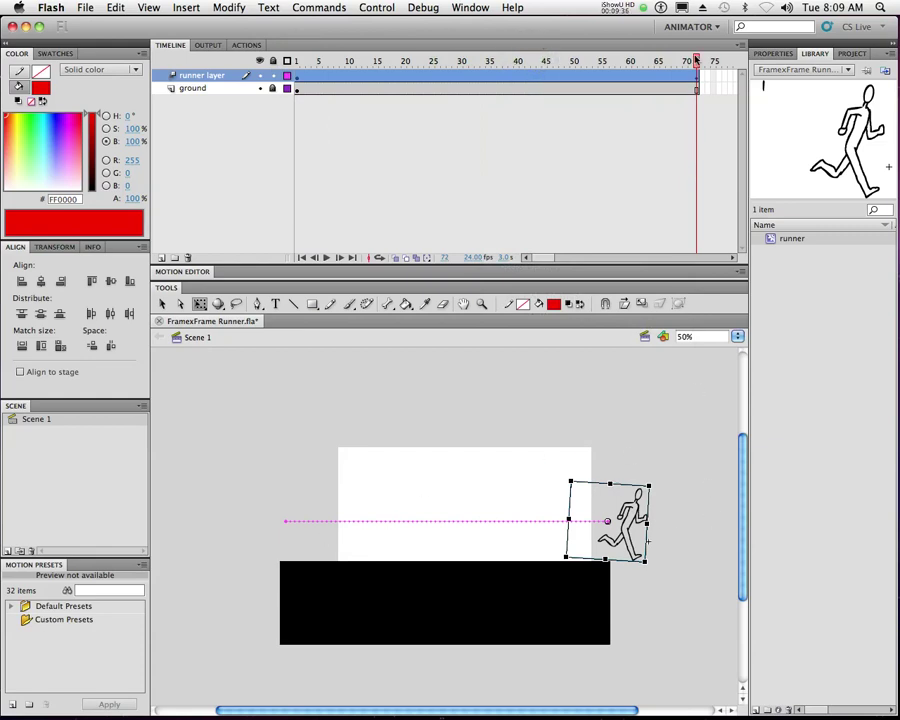
left_click(499, 61)
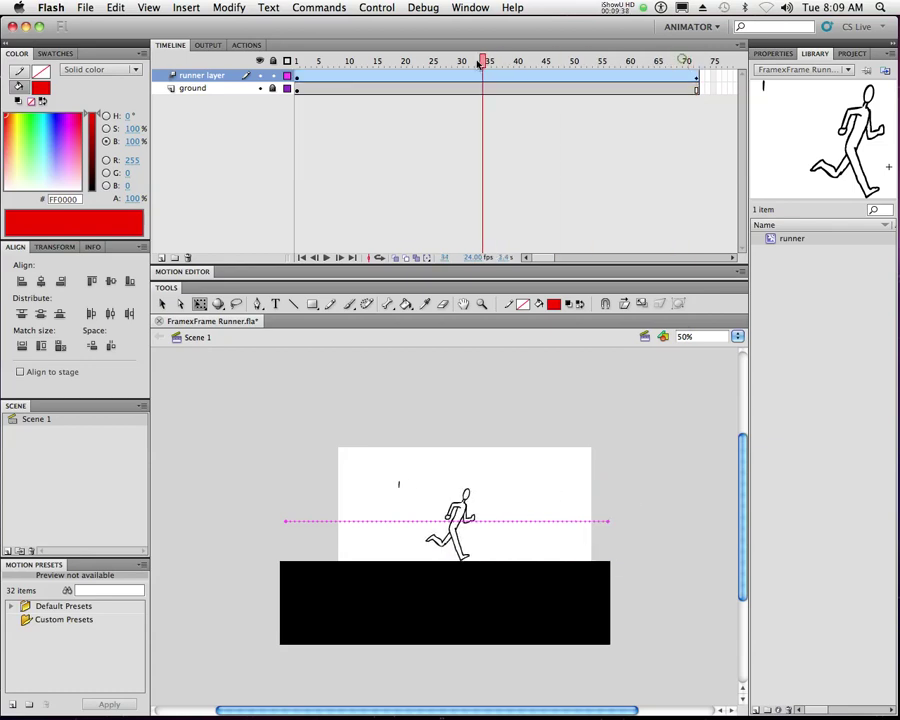
left_click_drag(489, 62, 436, 62)
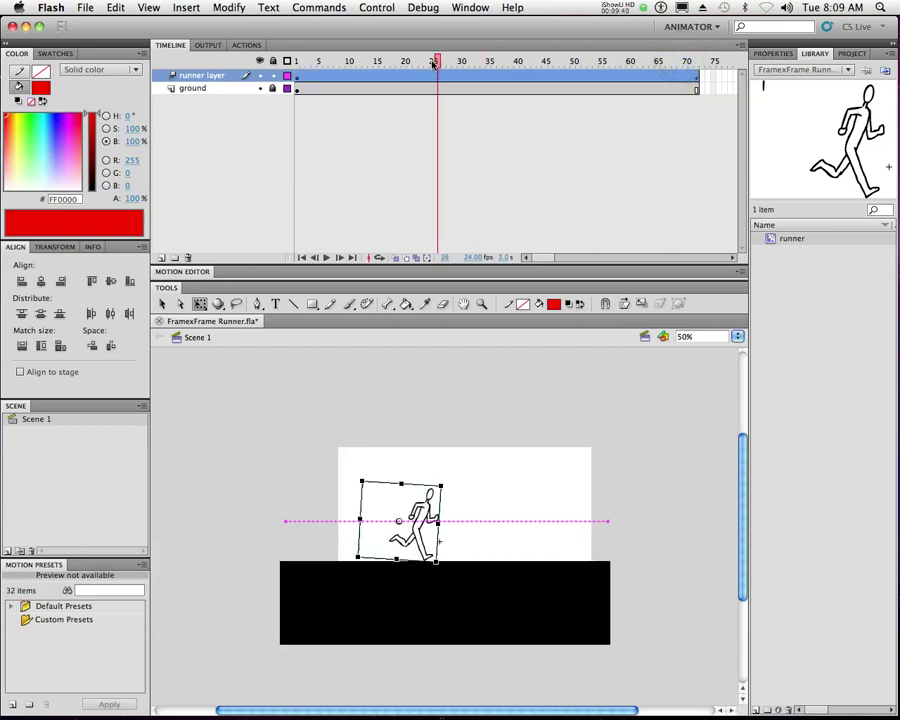
left_click_drag(436, 62, 698, 62)
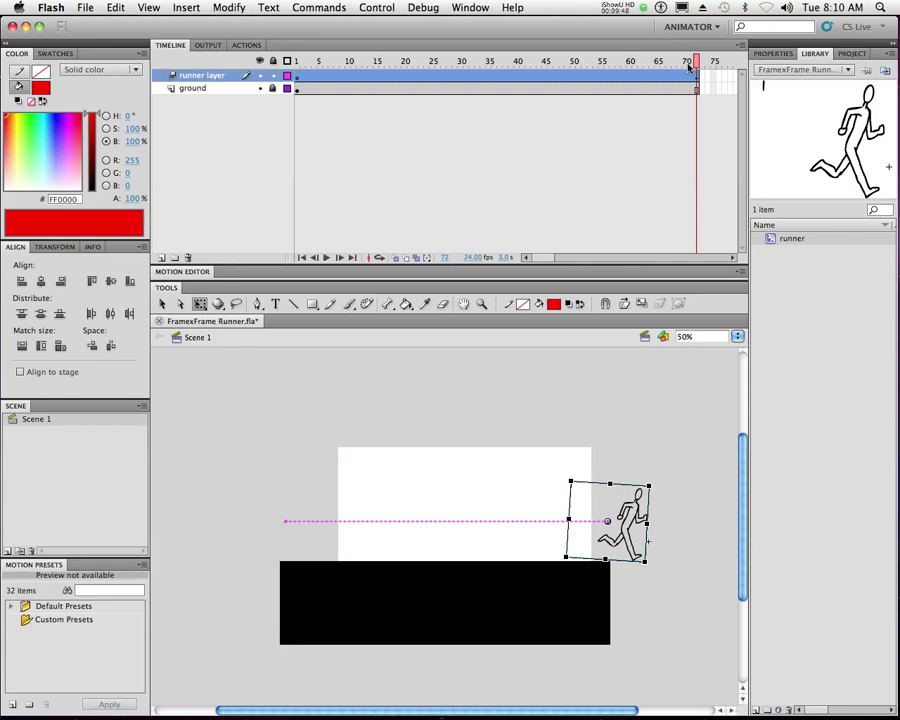